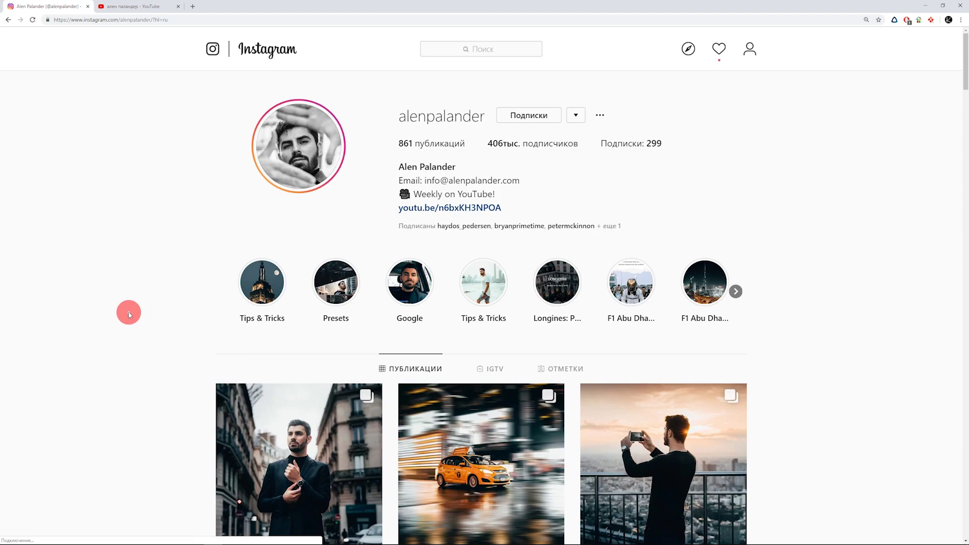
Step: Scroll down through the photographer's Instagram grid of posted photos
{"action": "scroll", "coordinate": [130, 315], "scroll_direction": "down", "scroll_amount": 5}
{"action": "scroll", "coordinate": [129, 314], "scroll_direction": "down", "scroll_amount": 2}
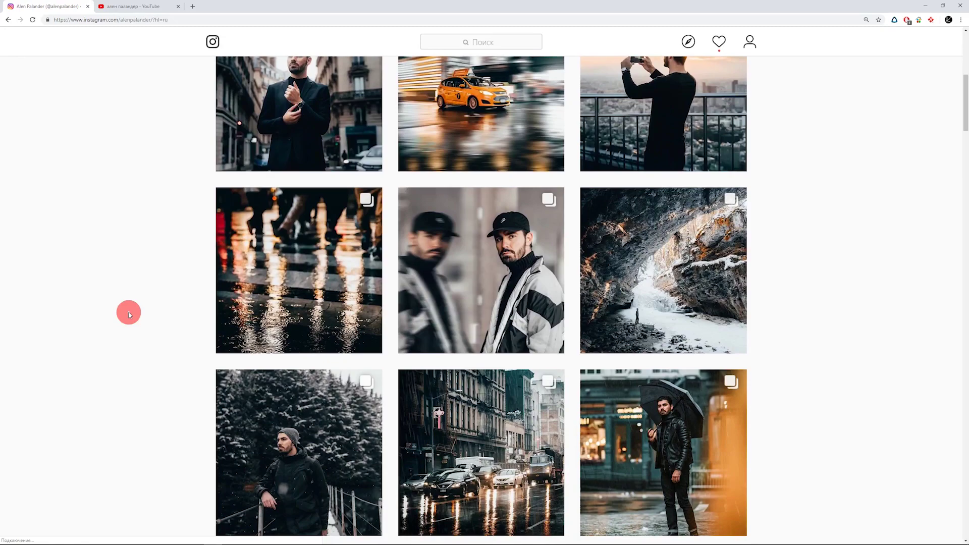
{"action": "scroll", "coordinate": [129, 314], "scroll_direction": "down", "scroll_amount": 4}
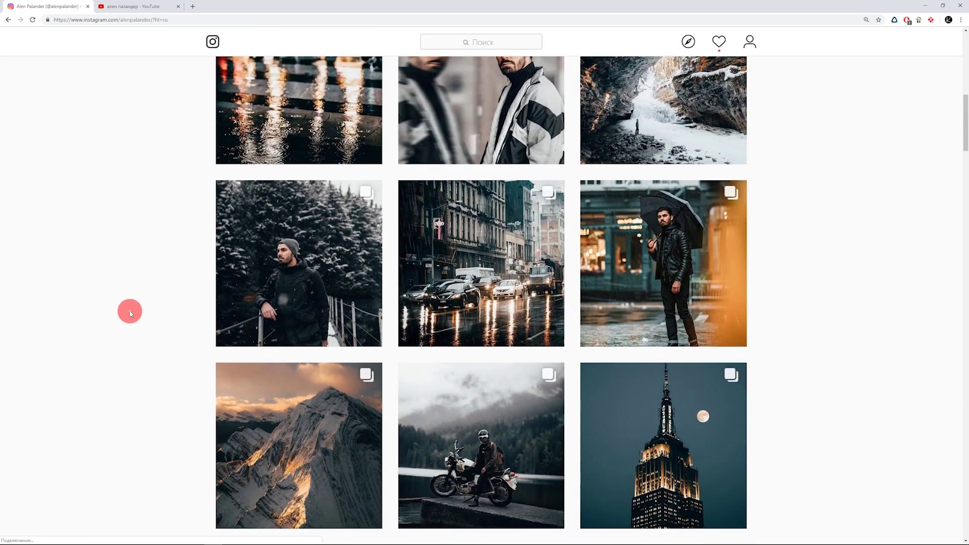
{"action": "scroll", "coordinate": [130, 314], "scroll_direction": "down", "scroll_amount": 3}
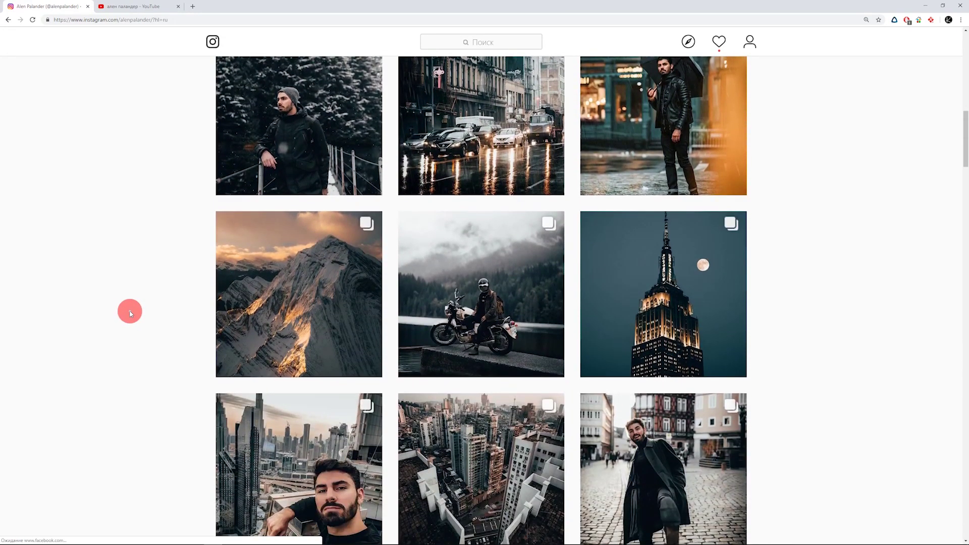
{"action": "scroll", "coordinate": [129, 313], "scroll_direction": "down", "scroll_amount": 4}
{"action": "scroll", "coordinate": [130, 310], "scroll_direction": "down", "scroll_amount": 4}
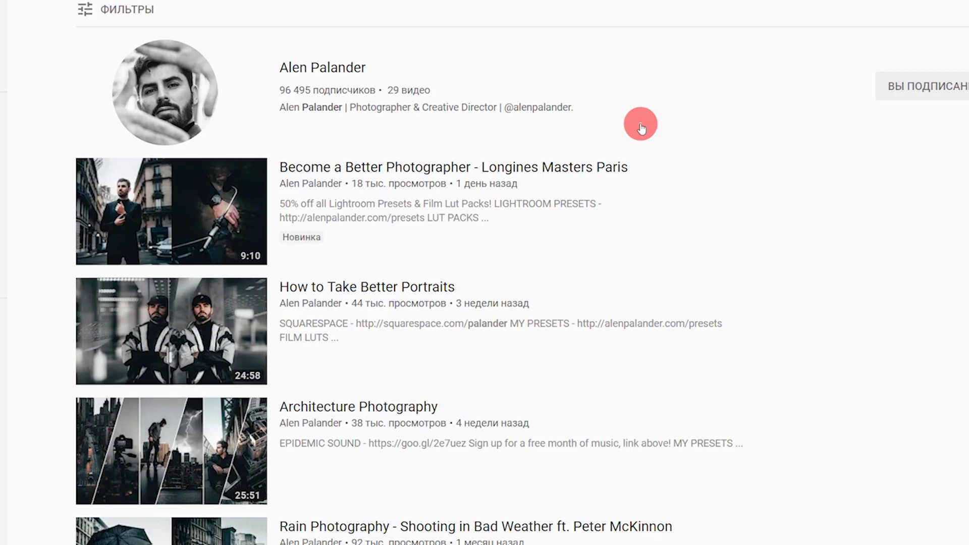
Step: Scroll through the photographer's YouTube results down to the drone and Instagram tips videos
{"action": "scroll", "coordinate": [641, 129], "scroll_direction": "down", "scroll_amount": 3}
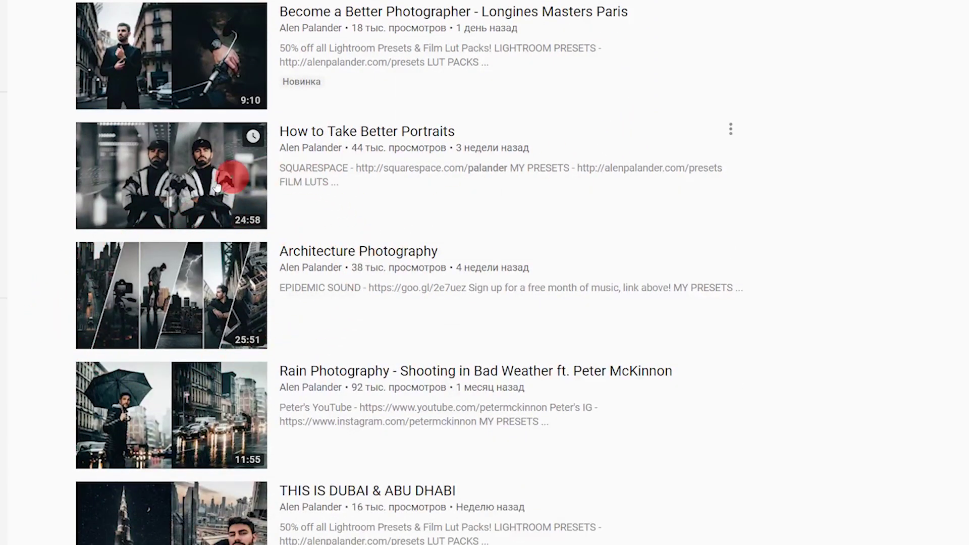
{"action": "scroll", "coordinate": [385, 227], "scroll_direction": "down", "scroll_amount": 3}
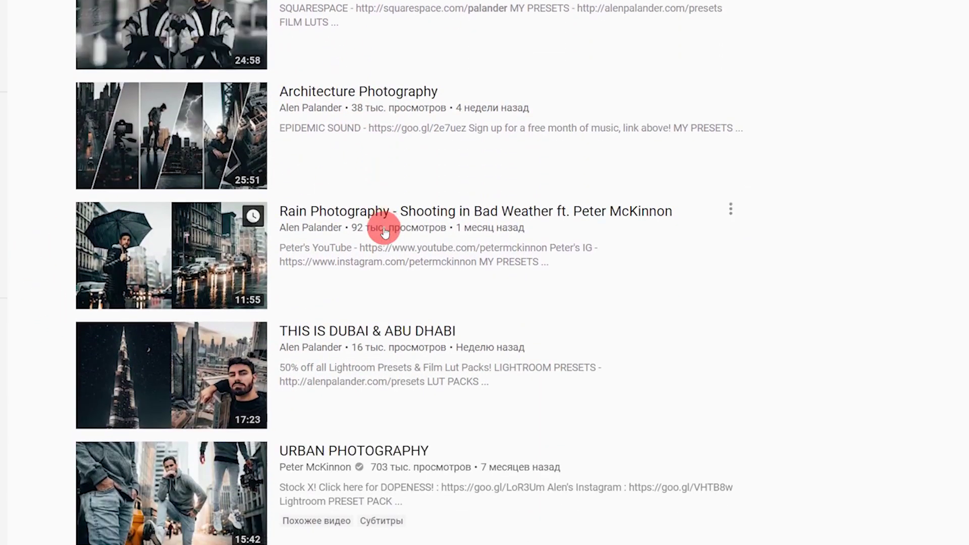
{"action": "scroll", "coordinate": [437, 271], "scroll_direction": "down", "scroll_amount": 10}
{"action": "scroll", "coordinate": [437, 271], "scroll_direction": "down", "scroll_amount": 2}
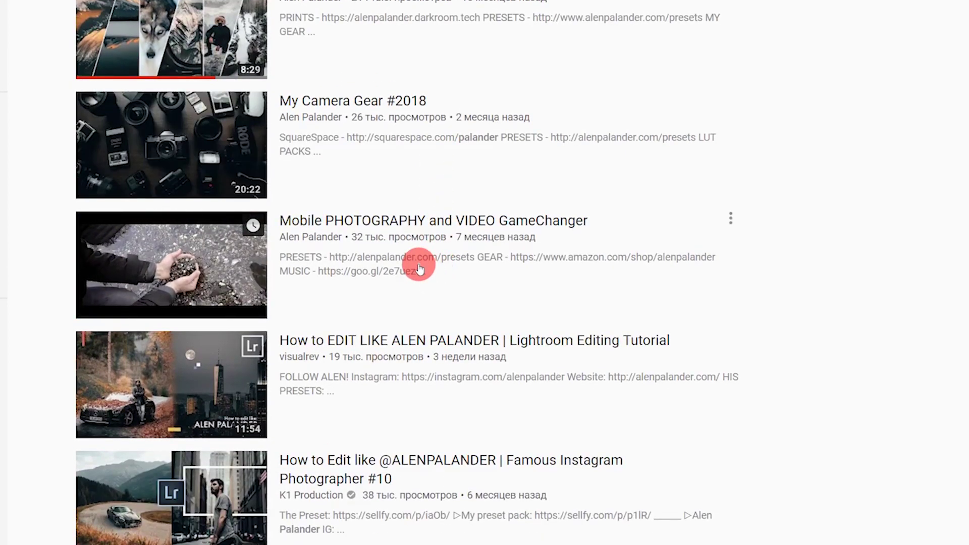
{"action": "scroll", "coordinate": [331, 319], "scroll_direction": "down", "scroll_amount": 4}
{"action": "scroll", "coordinate": [333, 322], "scroll_direction": "down", "scroll_amount": 5}
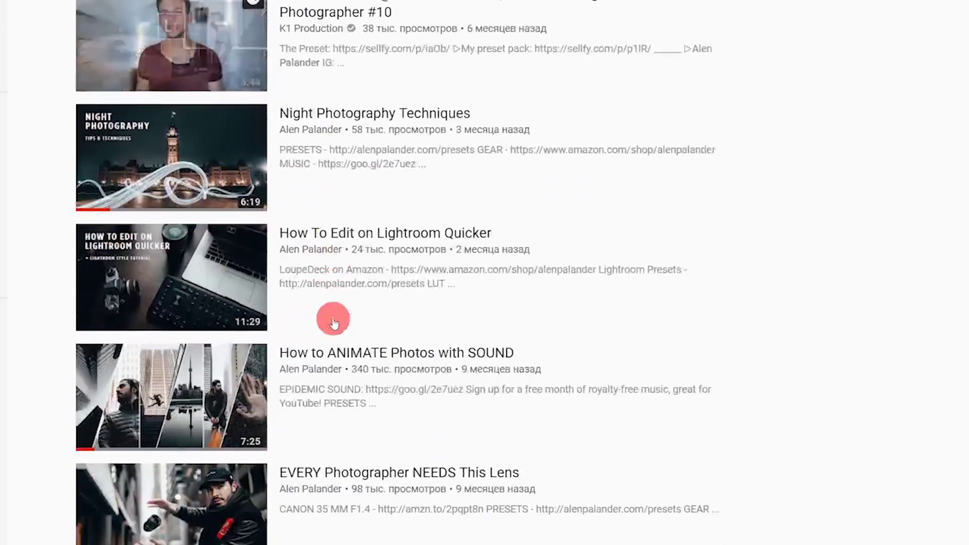
{"action": "scroll", "coordinate": [333, 322], "scroll_direction": "down", "scroll_amount": 4}
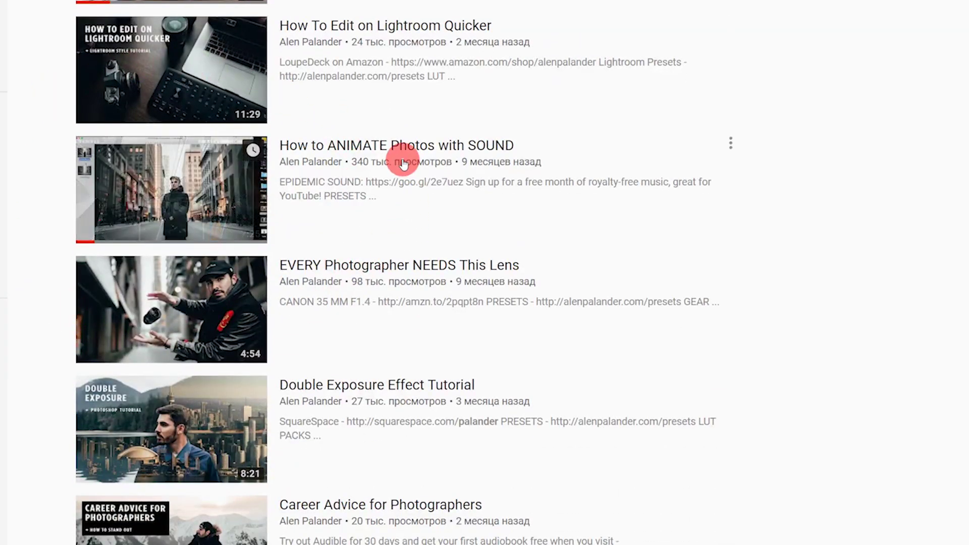
{"action": "scroll", "coordinate": [403, 162], "scroll_direction": "down", "scroll_amount": 1}
{"action": "scroll", "coordinate": [402, 162], "scroll_direction": "down", "scroll_amount": 5}
{"action": "scroll", "coordinate": [403, 163], "scroll_direction": "down", "scroll_amount": 6}
{"action": "scroll", "coordinate": [403, 162], "scroll_direction": "down", "scroll_amount": 2}
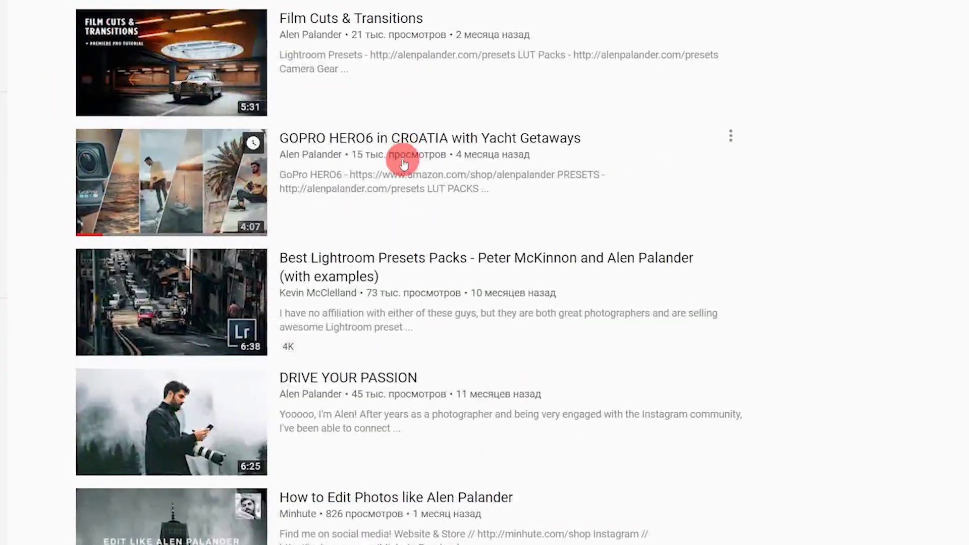
{"action": "mouse_move", "coordinate": [424, 182]}
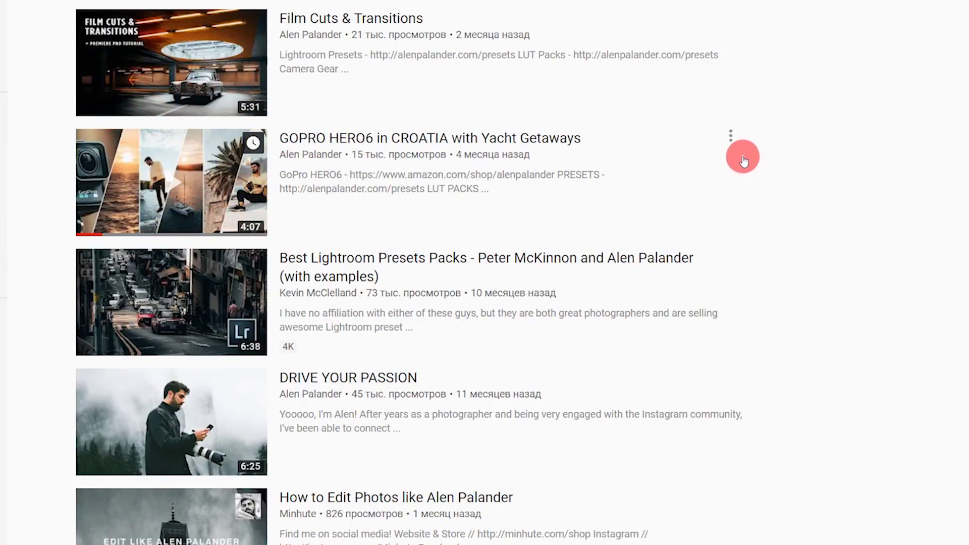
{"action": "scroll", "coordinate": [741, 157], "scroll_direction": "down", "scroll_amount": 3}
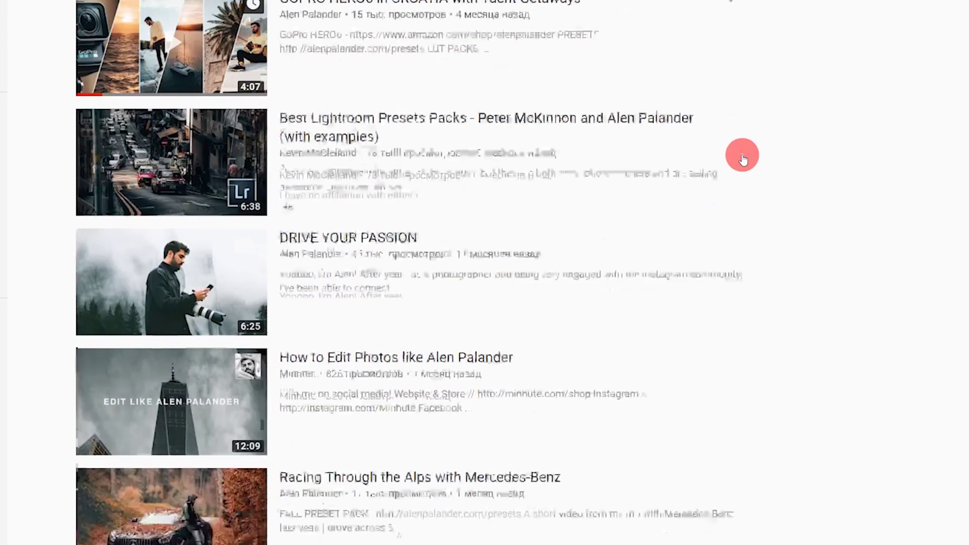
{"action": "scroll", "coordinate": [741, 158], "scroll_direction": "down", "scroll_amount": 3}
{"action": "scroll", "coordinate": [742, 158], "scroll_direction": "down", "scroll_amount": 5}
{"action": "scroll", "coordinate": [738, 177], "scroll_direction": "down", "scroll_amount": 5}
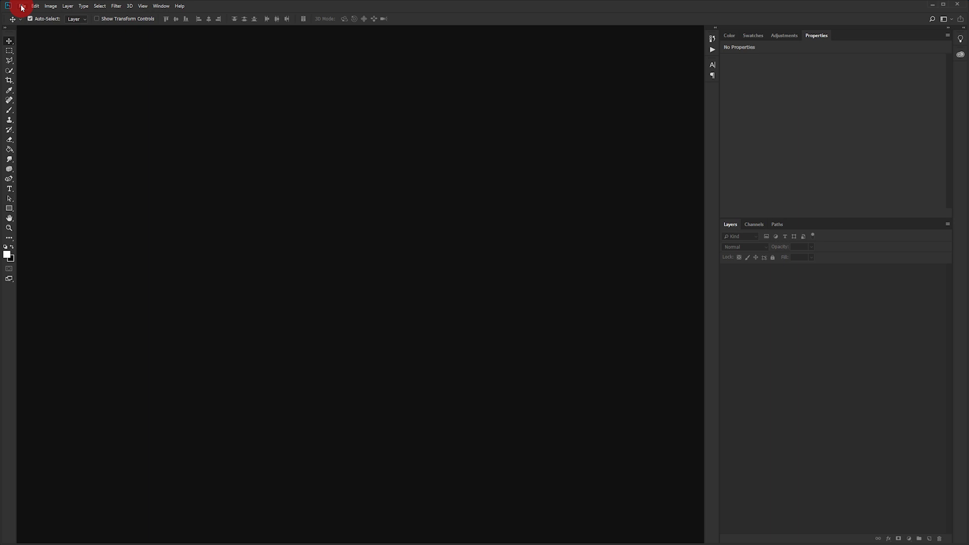
Step: Create a new 2560×1440, 300 ppi document from the preset
{"action": "left_click", "coordinate": [21, 8]}
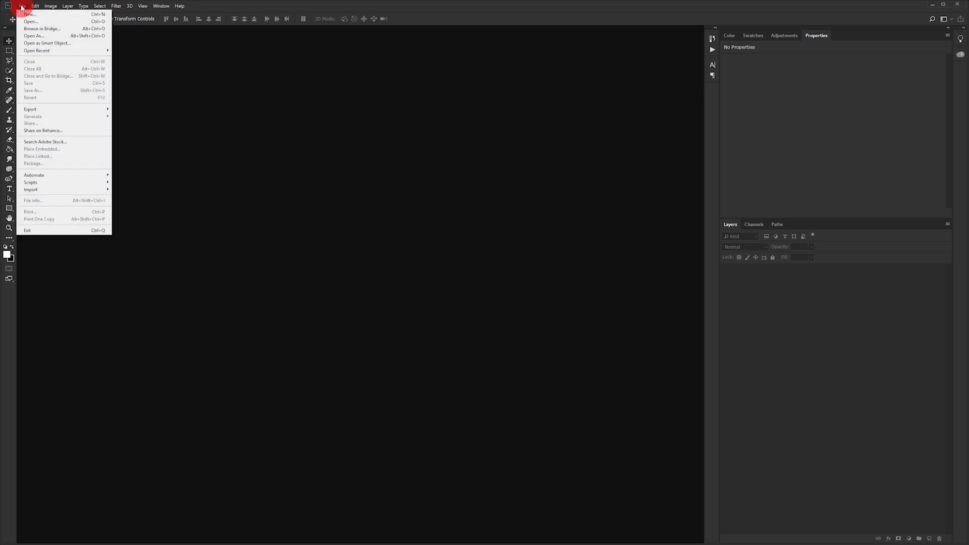
{"action": "left_click", "coordinate": [29, 14]}
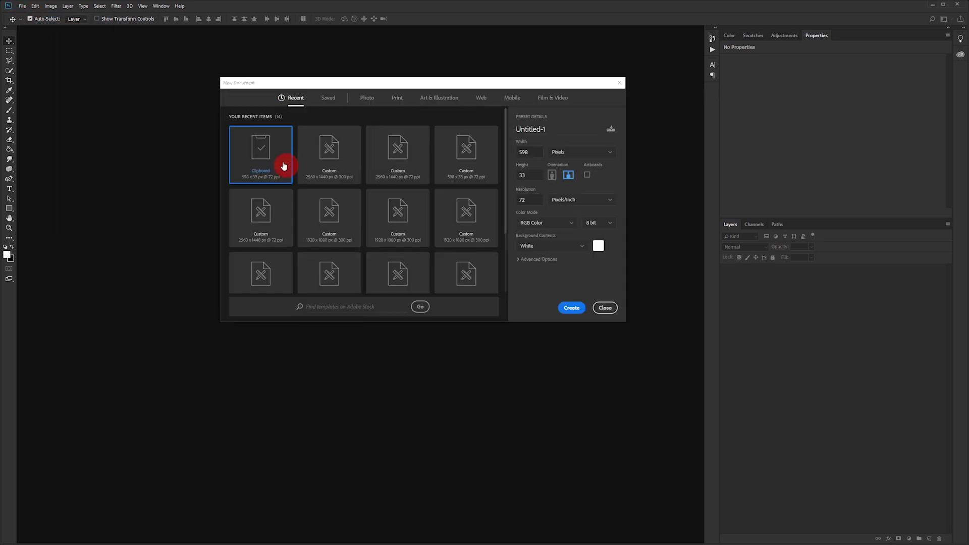
{"action": "left_click", "coordinate": [330, 152]}
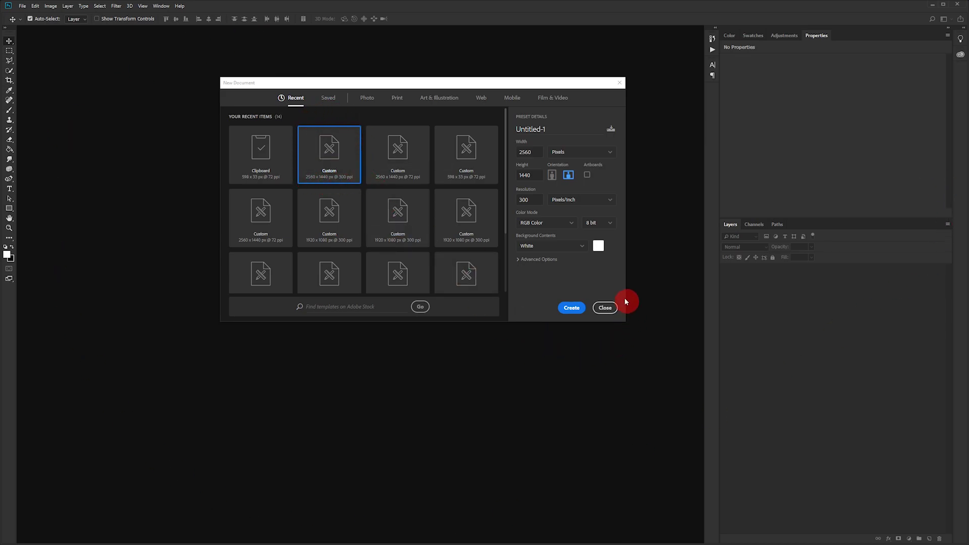
{"action": "left_click", "coordinate": [572, 308]}
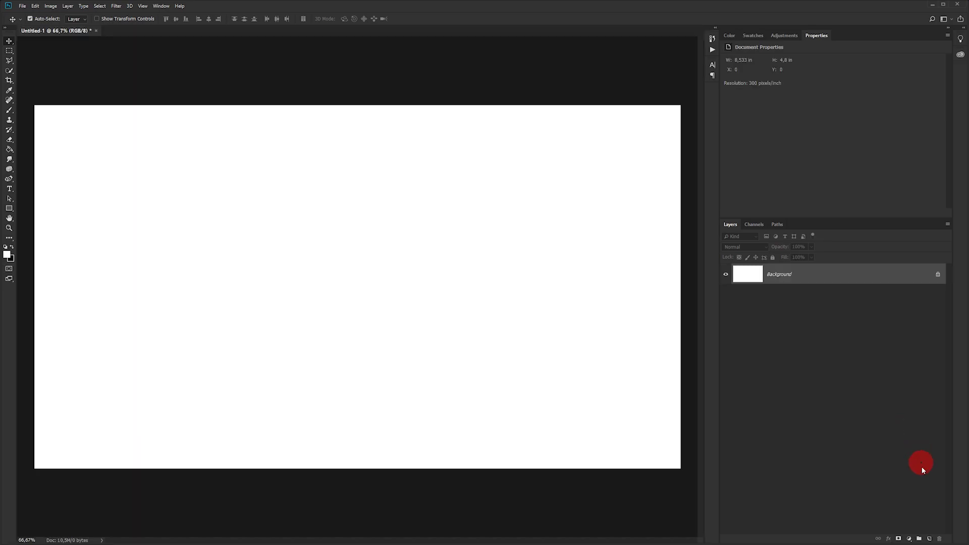
Step: Add an empty layer, show rulers, and set up a three-column guide layout
{"action": "left_click", "coordinate": [930, 538]}
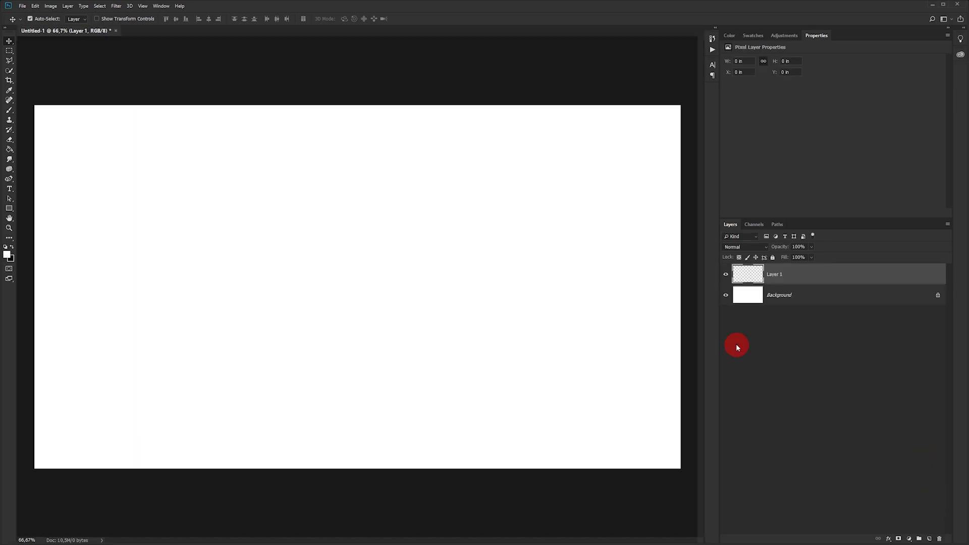
{"action": "key", "text": "ctrl+r"}
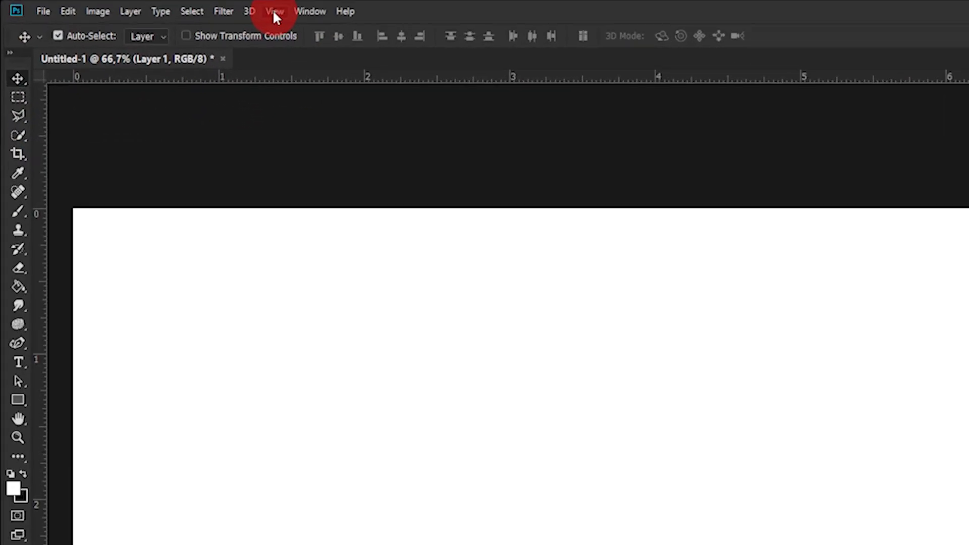
{"action": "left_click", "coordinate": [143, 6]}
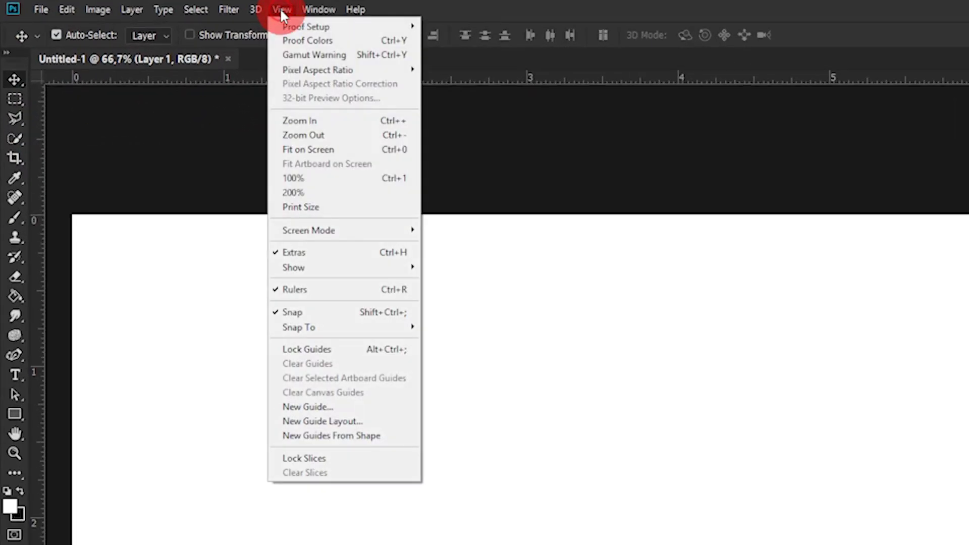
{"action": "left_click", "coordinate": [380, 422]}
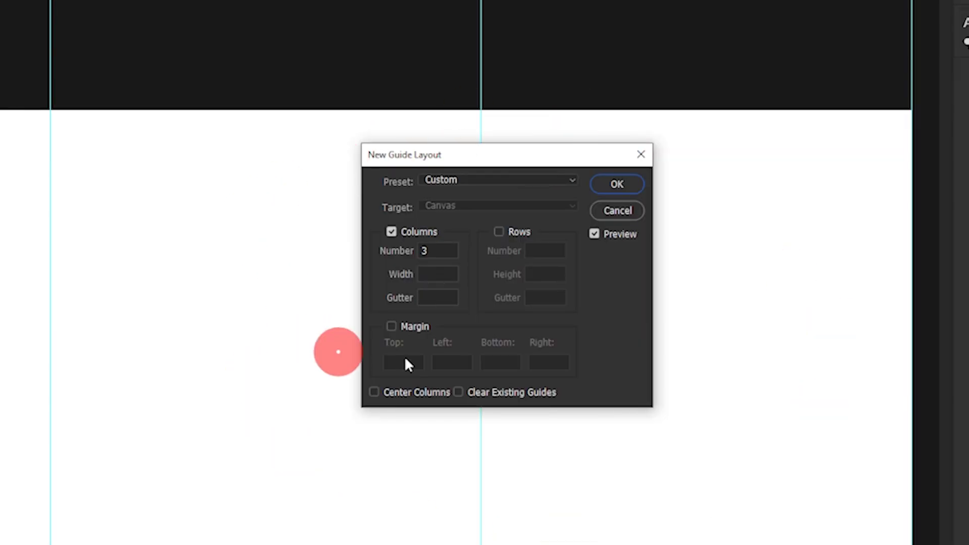
{"action": "left_click", "coordinate": [619, 186]}
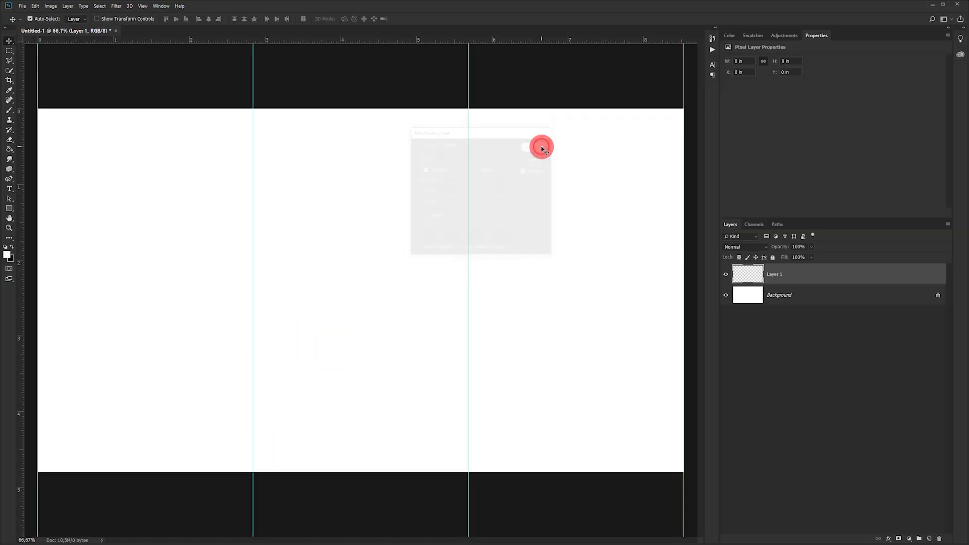
{"action": "left_click", "coordinate": [10, 60]}
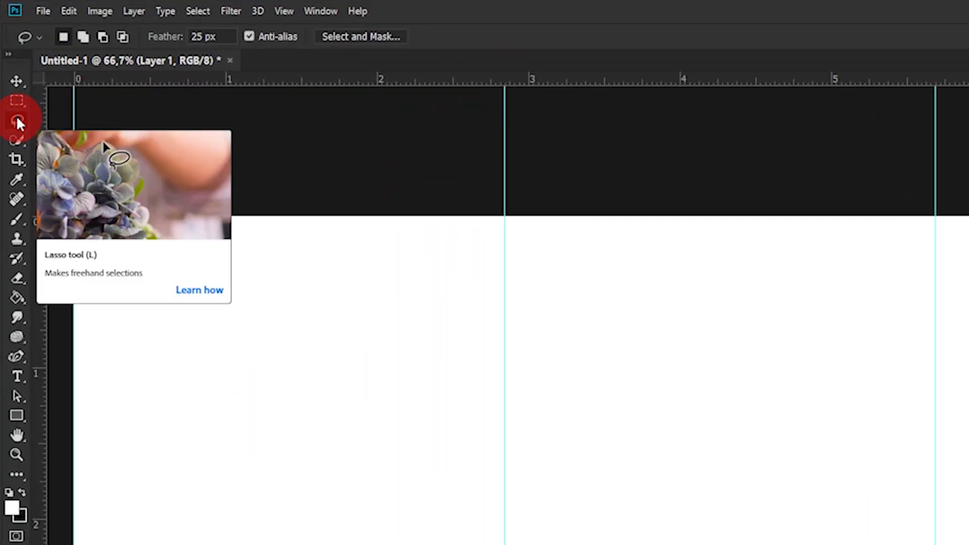
Step: Outline a slanted four-sided panel along the left canvas edge with the Polygonal Lasso
{"action": "right_click", "coordinate": [18, 121]}
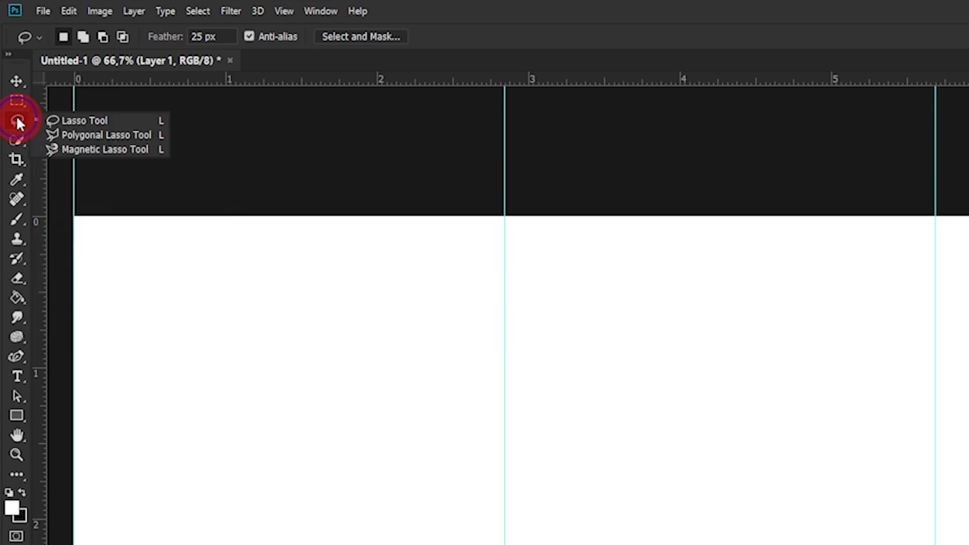
{"action": "left_click", "coordinate": [129, 135]}
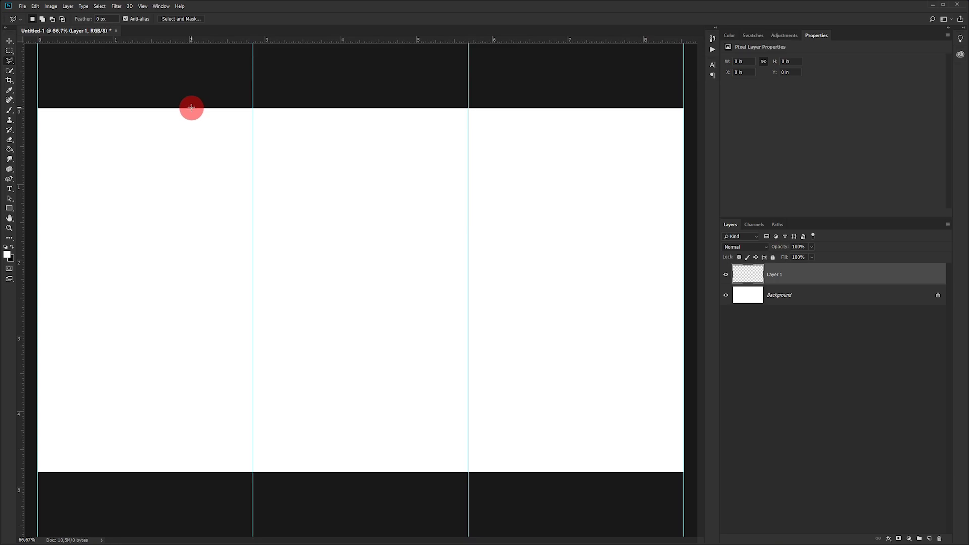
{"action": "left_click_drag", "start_coordinate": [190, 108], "coordinate": [254, 48]}
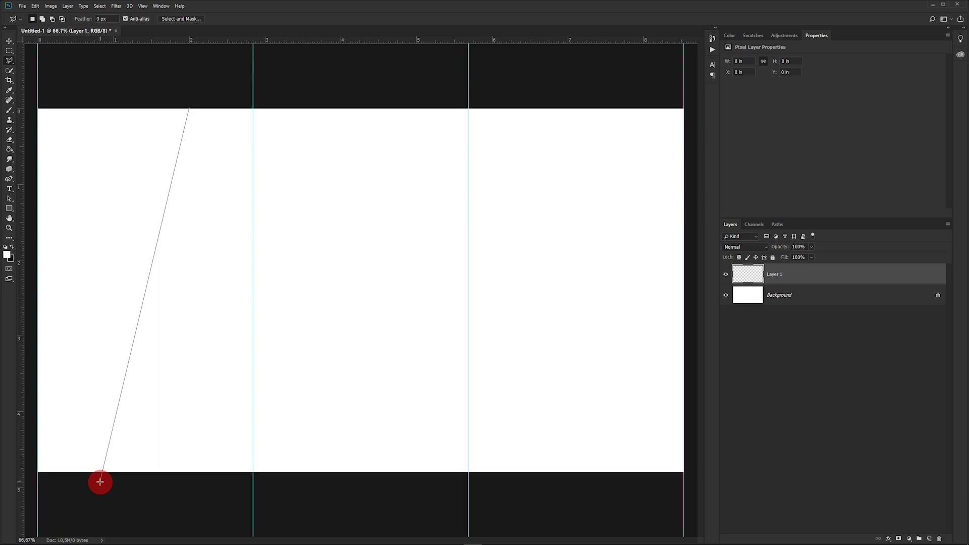
{"action": "left_click", "coordinate": [100, 475]}
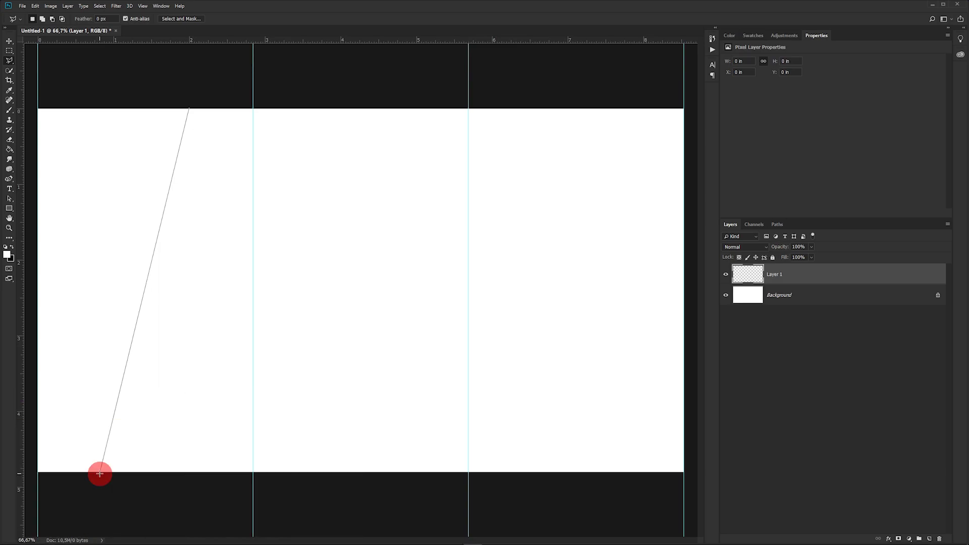
{"action": "left_click", "coordinate": [34, 475]}
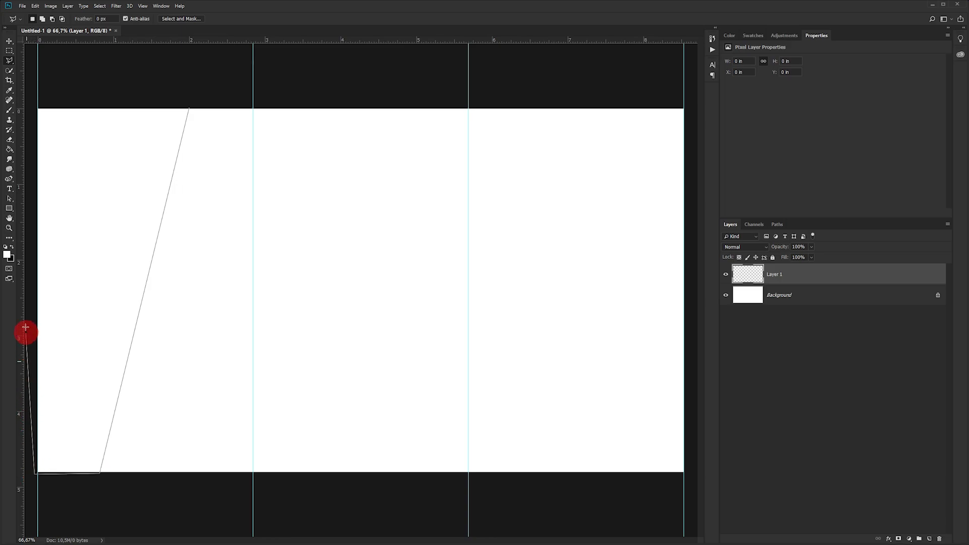
{"action": "mouse_move", "coordinate": [35, 474]}
{"action": "left_mouse_down"}
{"action": "mouse_move", "coordinate": [34, 105]}
{"action": "mouse_move", "coordinate": [191, 109]}
{"action": "left_mouse_up"}
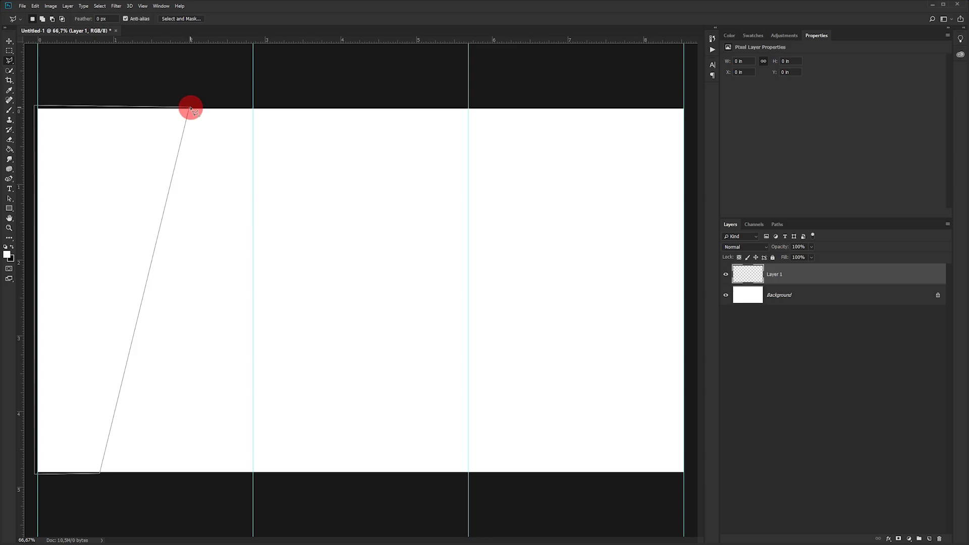
{"action": "left_click", "coordinate": [7, 255]}
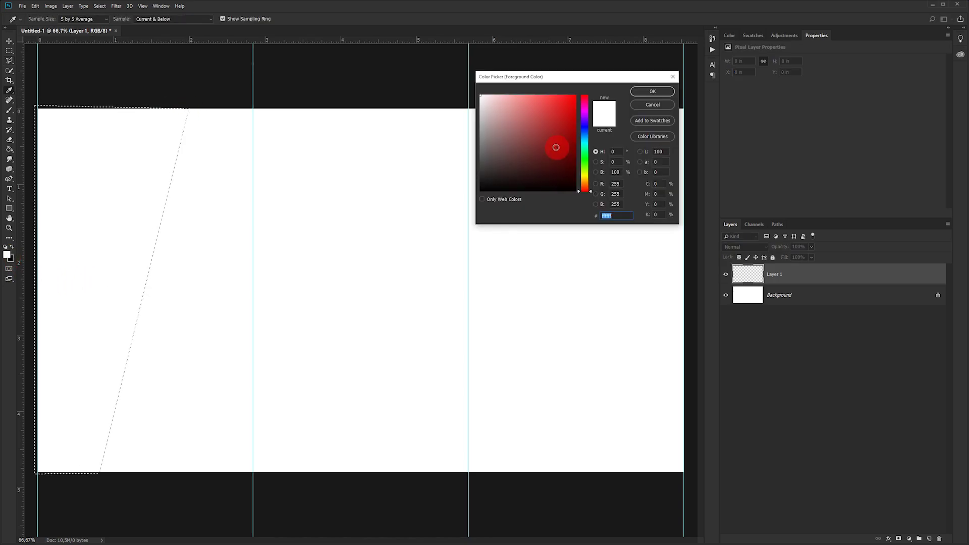
Step: Fill the slanted selection with muted red 845d5d and deselect it
{"action": "type", "text": "845d5d"}
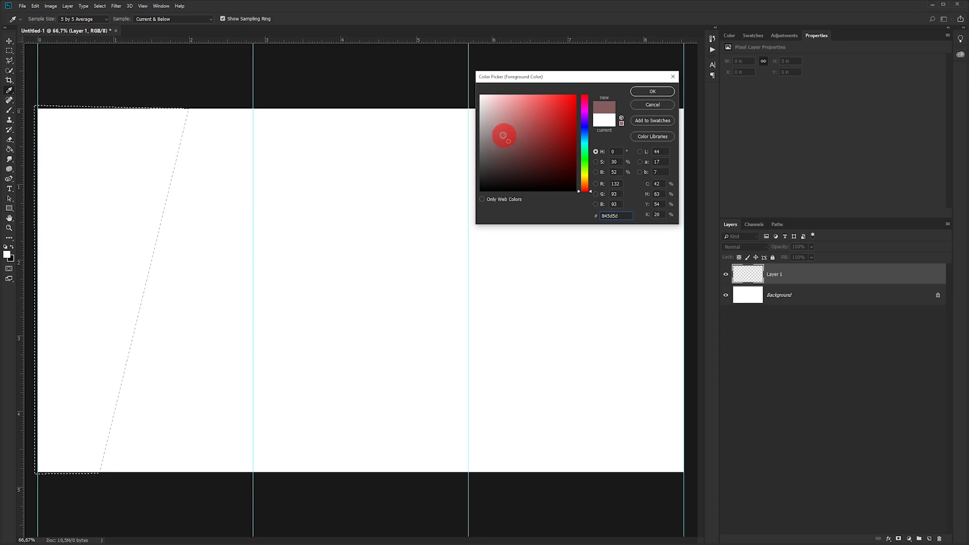
{"action": "key", "text": "Return"}
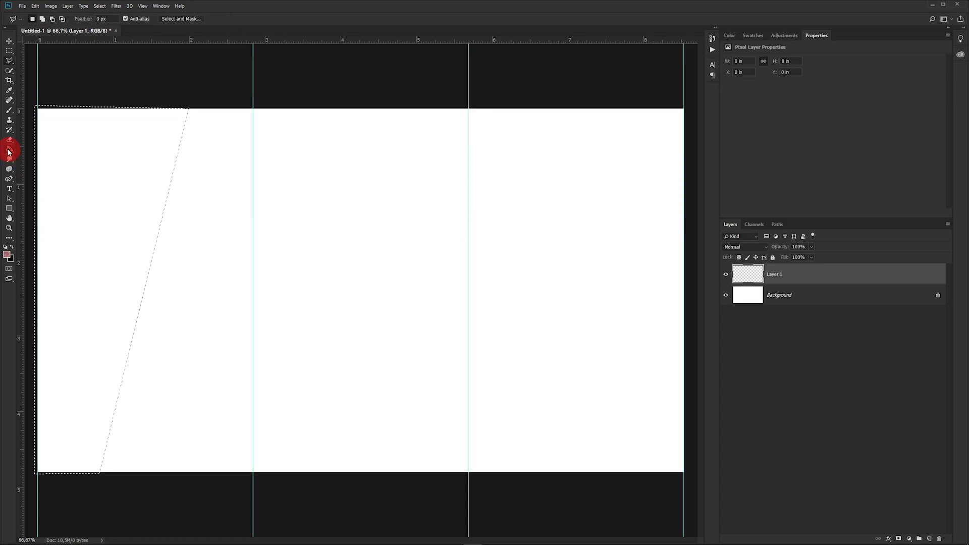
{"action": "left_click", "coordinate": [9, 151]}
{"action": "left_click", "coordinate": [95, 228]}
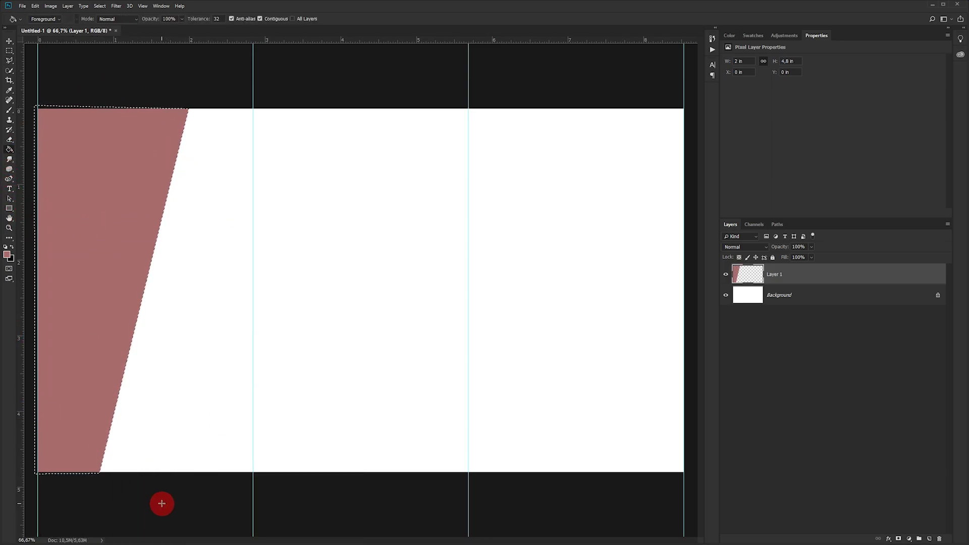
{"action": "key", "text": "ctrl+d"}
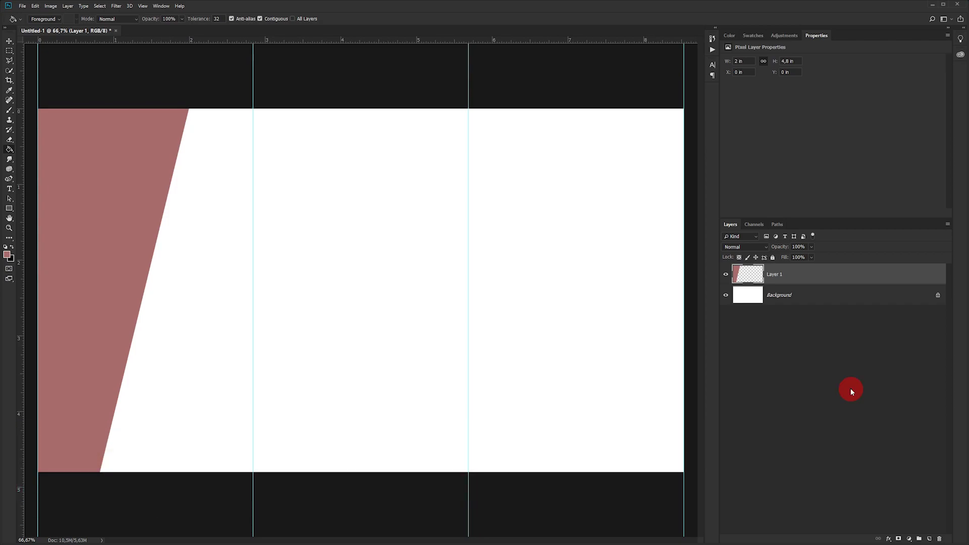
{"action": "key", "text": "ctrl+r"}
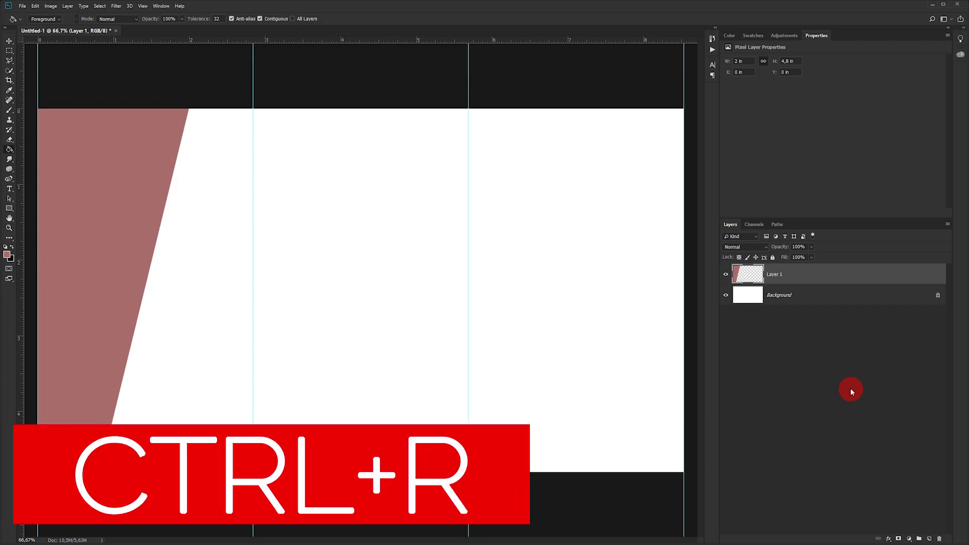
Step: Hide the rulers, duplicate the red panel layer, and refill the copy in light pink
{"action": "key", "text": "ctrl+r"}
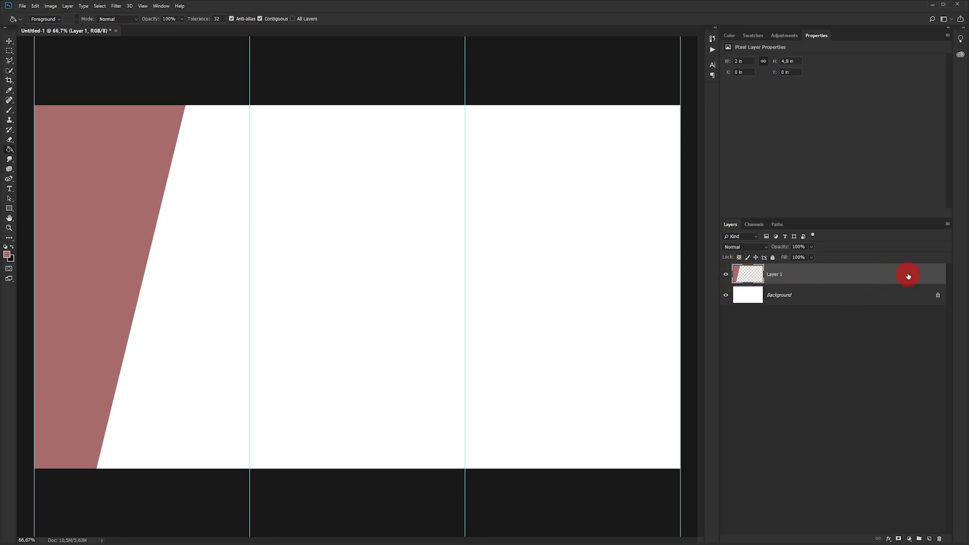
{"action": "left_click_drag", "start_coordinate": [907, 278], "coordinate": [929, 538]}
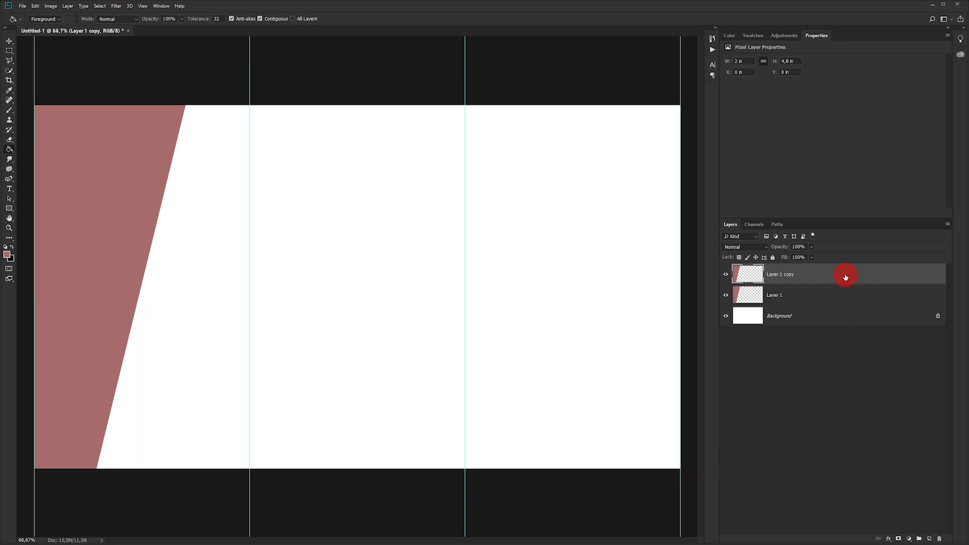
{"action": "left_click", "coordinate": [7, 255]}
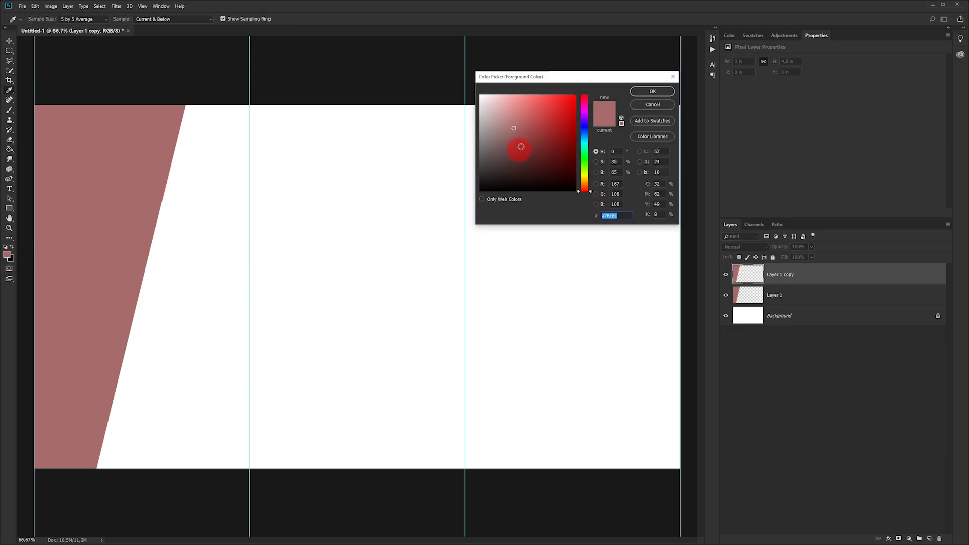
{"action": "left_click", "coordinate": [506, 99]}
{"action": "left_click", "coordinate": [592, 187]}
{"action": "key", "text": "Return"}
{"action": "key", "text": "g"}
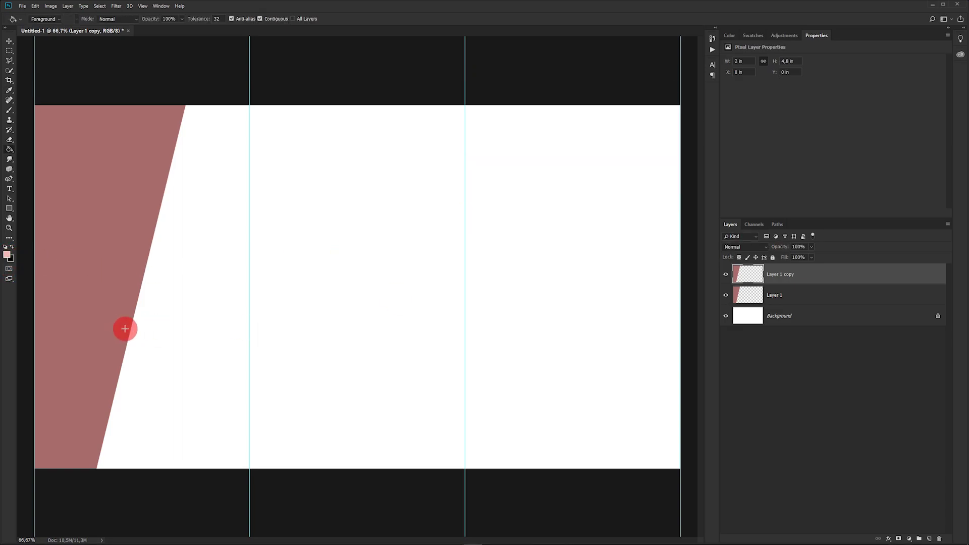
{"action": "key", "text": "ctrl+t"}
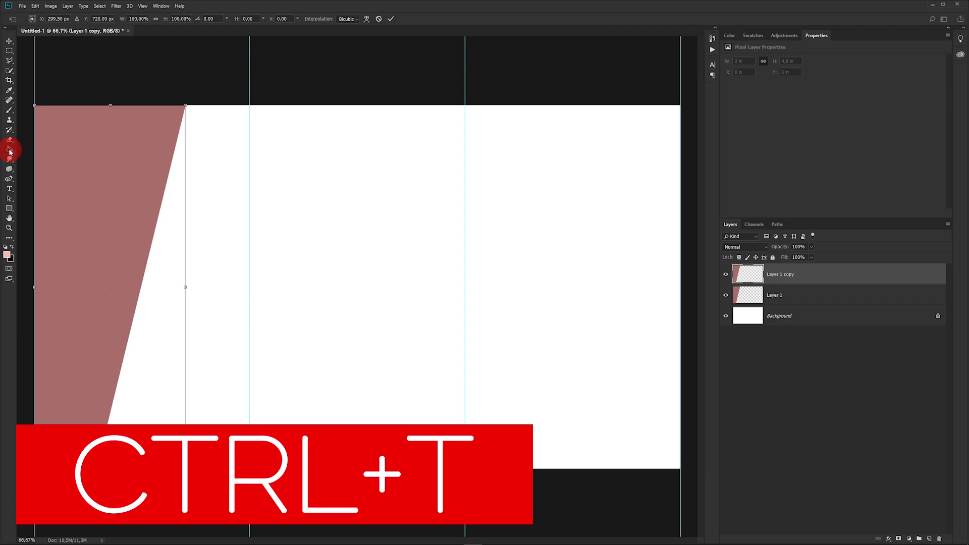
{"action": "left_click", "coordinate": [10, 151]}
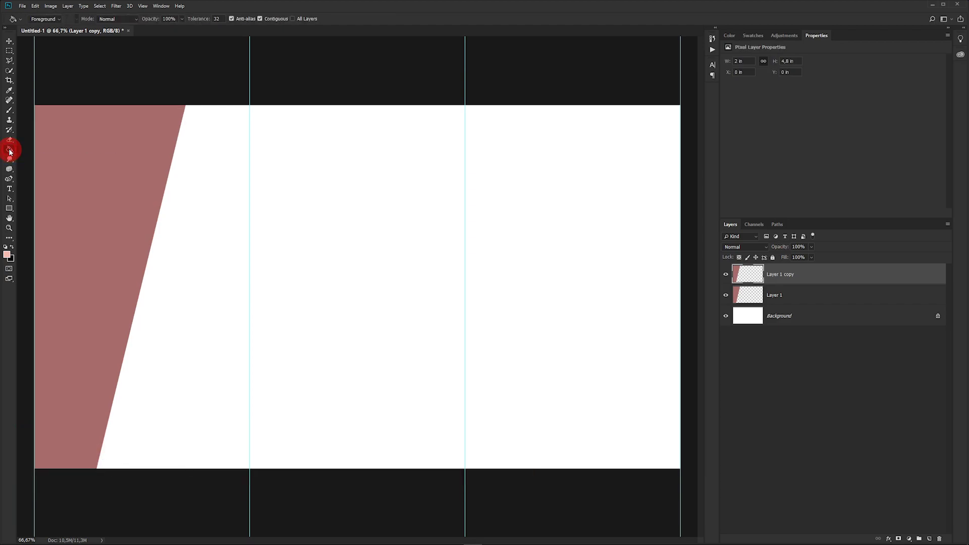
{"action": "left_click", "coordinate": [100, 237]}
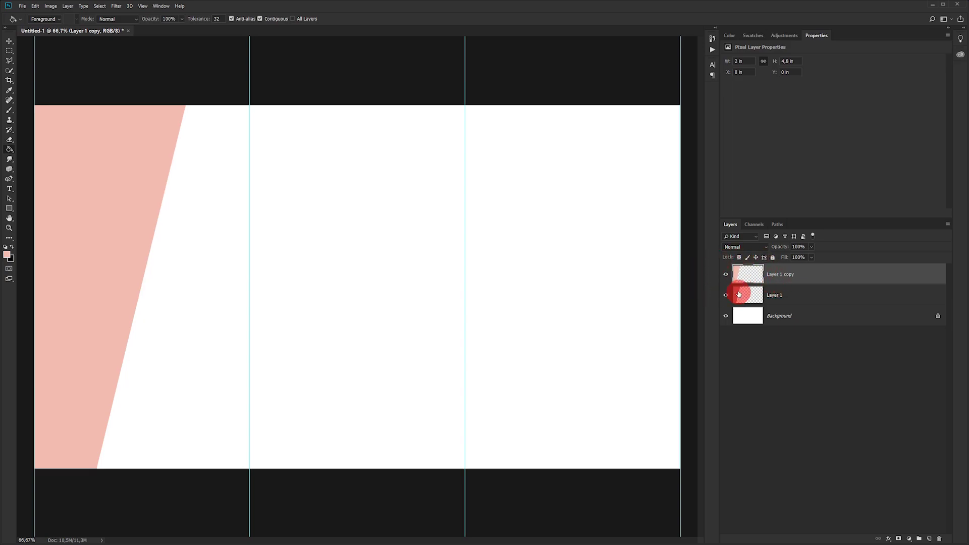
Step: Flip the pink panel copy both horizontally and vertically
{"action": "left_click", "coordinate": [8, 42]}
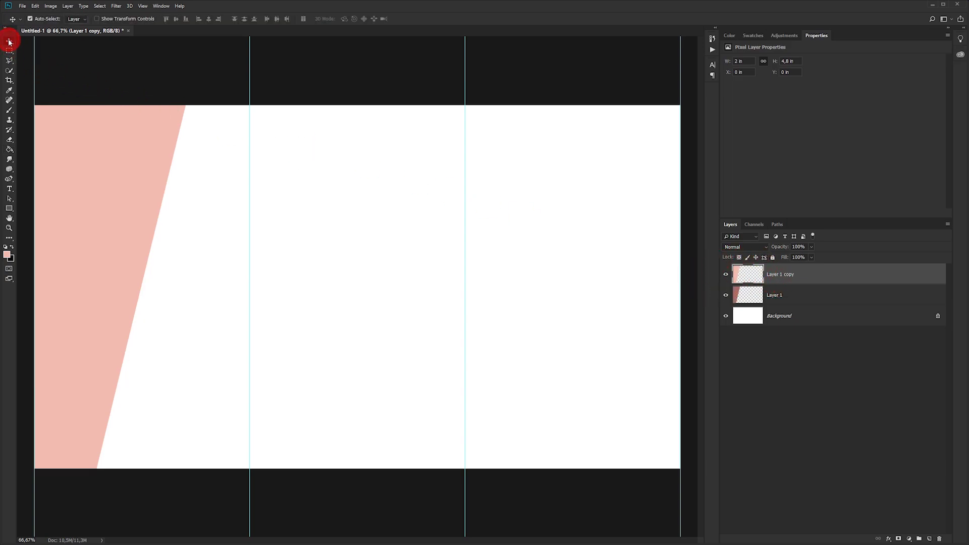
{"action": "left_click", "coordinate": [817, 278]}
{"action": "key", "text": "ctrl+t"}
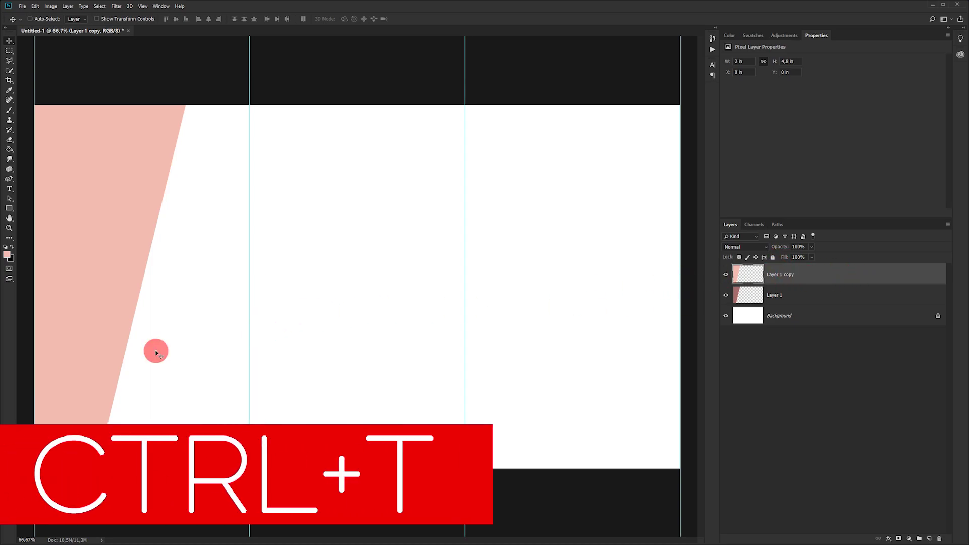
{"action": "right_click", "coordinate": [156, 350]}
{"action": "left_click", "coordinate": [378, 352]}
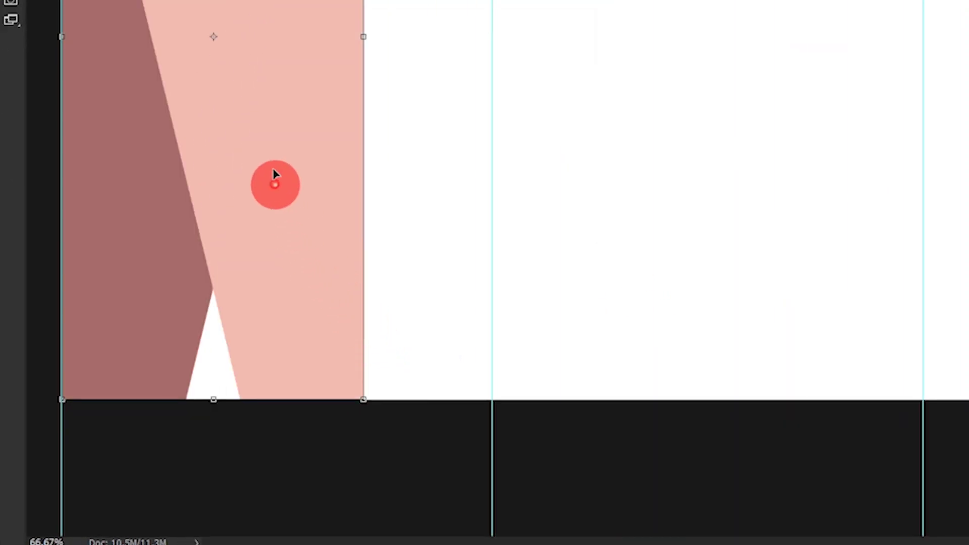
{"action": "right_click", "coordinate": [274, 162]}
{"action": "left_click", "coordinate": [386, 361]}
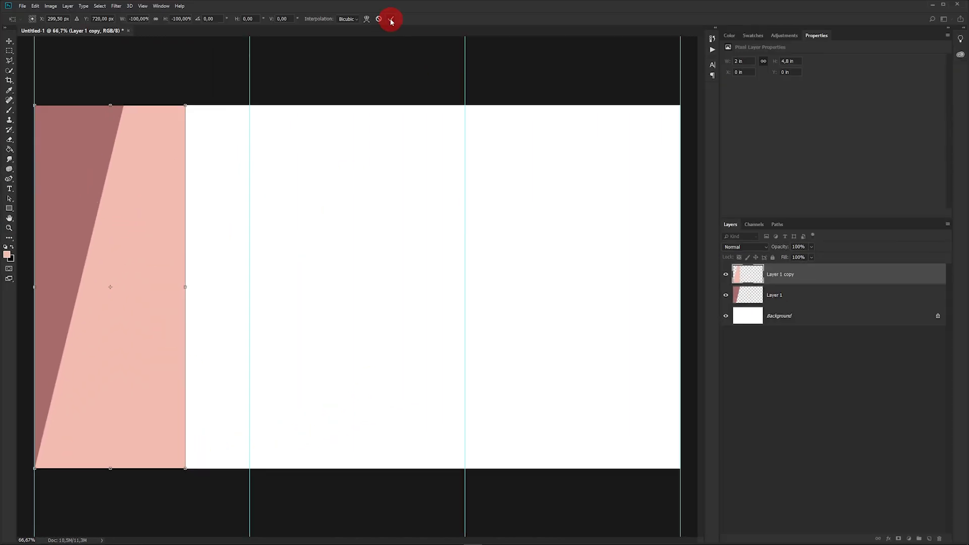
{"action": "left_click", "coordinate": [391, 20]}
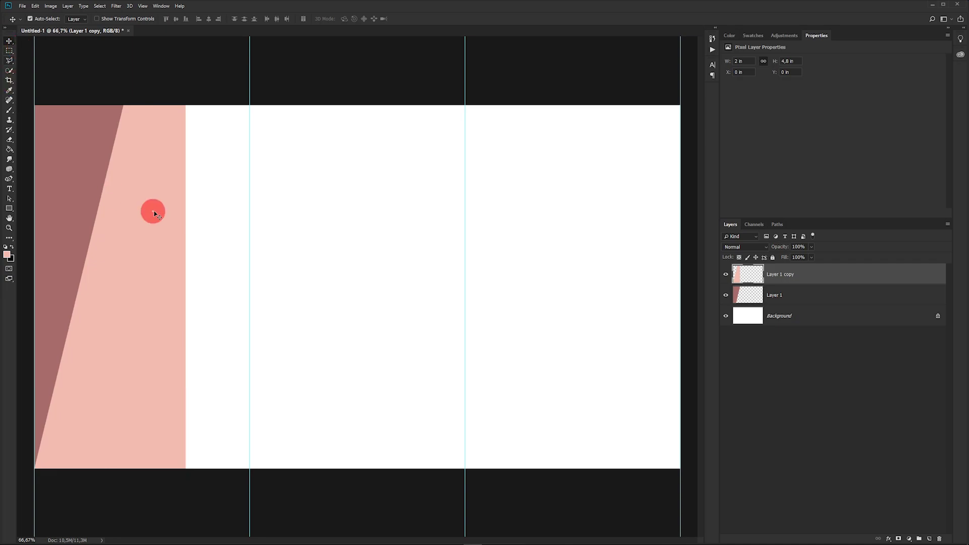
Step: Slide the pink panel right to the first column guide and widen the red panel slightly
{"action": "left_click_drag", "start_coordinate": [138, 251], "coordinate": [202, 246]}
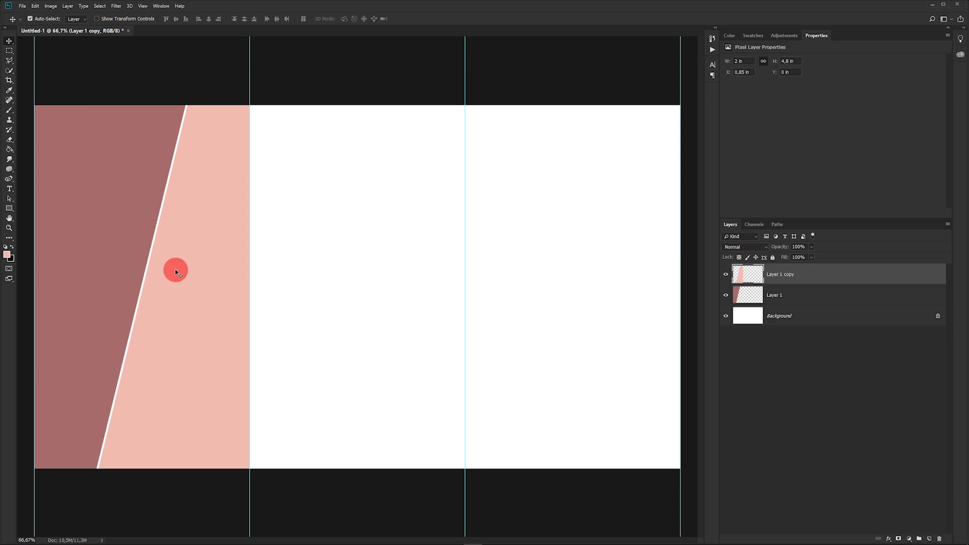
{"action": "left_click", "coordinate": [136, 256]}
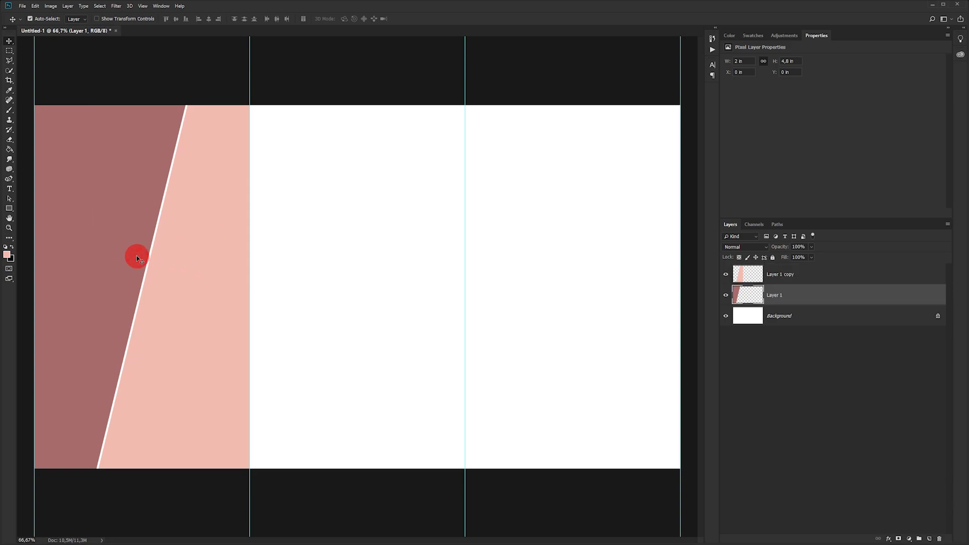
{"action": "key", "text": "ctrl+t"}
{"action": "left_click_drag", "start_coordinate": [186, 287], "coordinate": [188, 287]}
{"action": "left_click", "coordinate": [391, 19]}
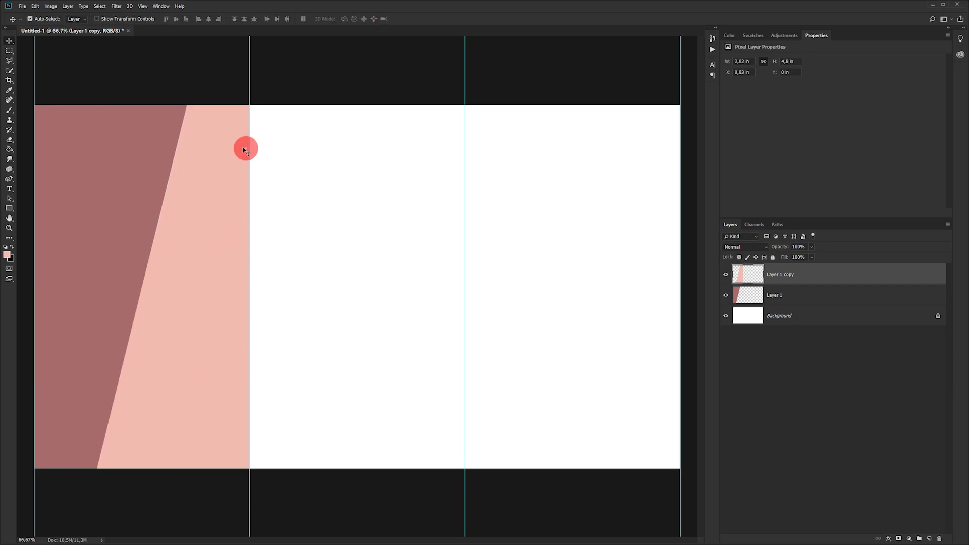
Step: Duplicate the red and pink panel pair twice to make six panel layers
{"action": "left_click", "coordinate": [176, 497]}
{"action": "left_click", "coordinate": [822, 296]}
{"action": "left_click", "coordinate": [853, 289], "text": "shift"}
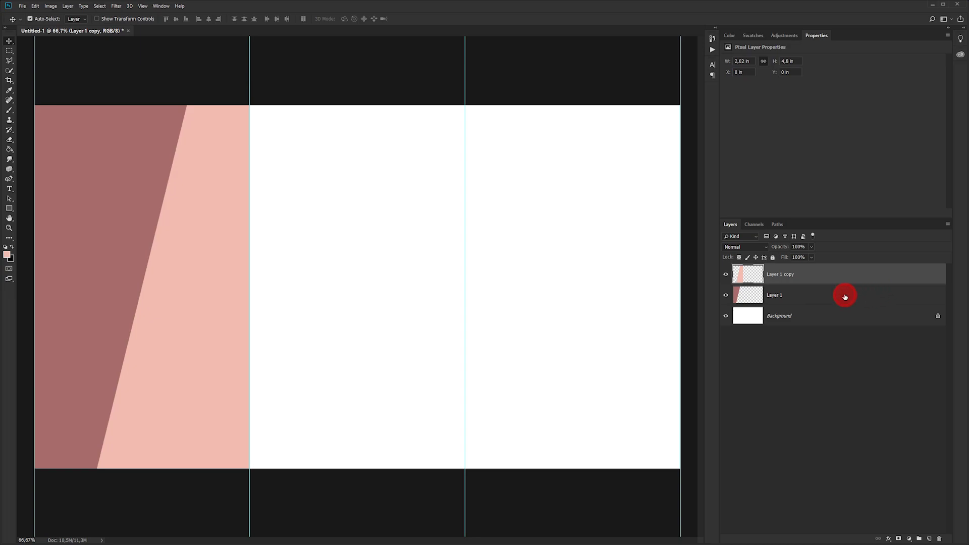
{"action": "left_click", "coordinate": [845, 298], "text": "shift"}
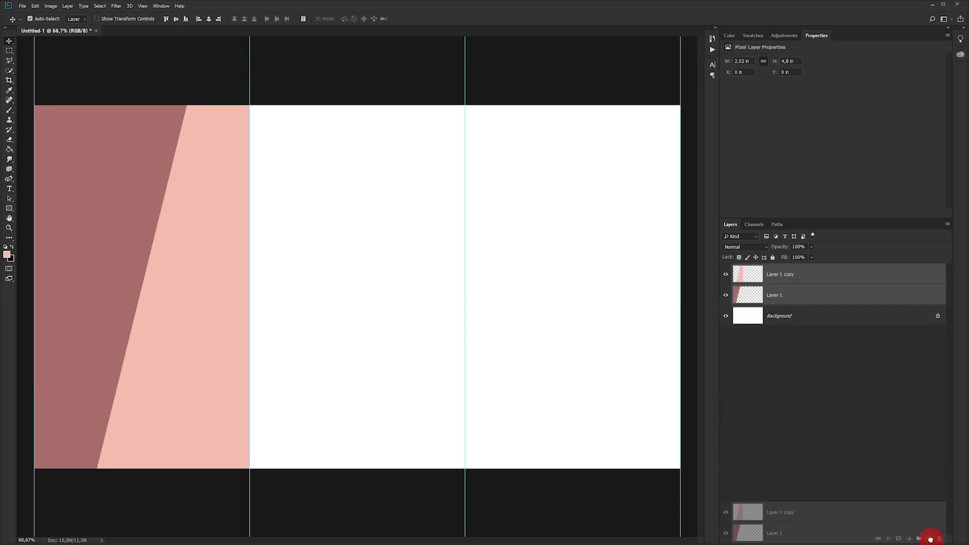
{"action": "left_click_drag", "start_coordinate": [929, 486], "coordinate": [928, 537]}
{"action": "left_click_drag", "start_coordinate": [899, 283], "coordinate": [931, 539]}
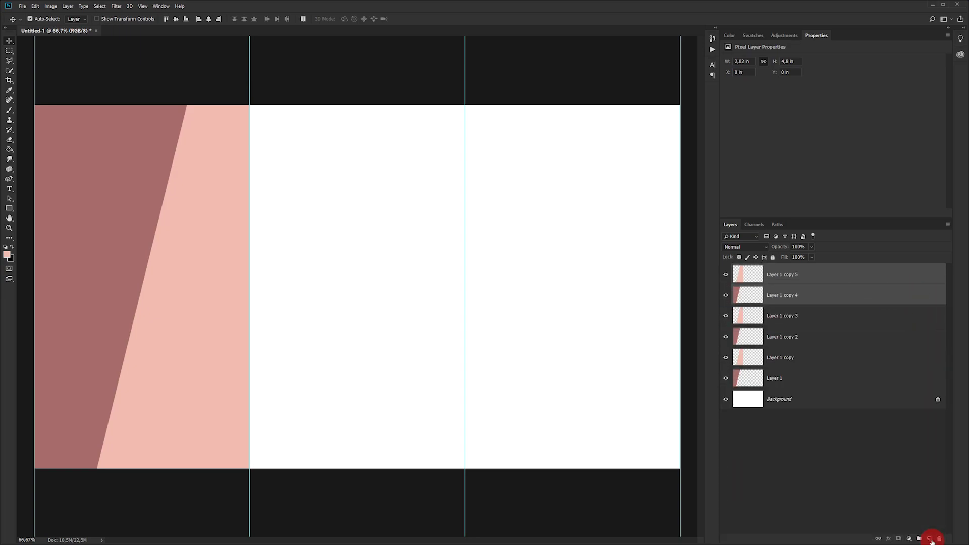
Step: Rename the six panel layers 1 through 6 from bottom to top
{"action": "double_click", "coordinate": [776, 379]}
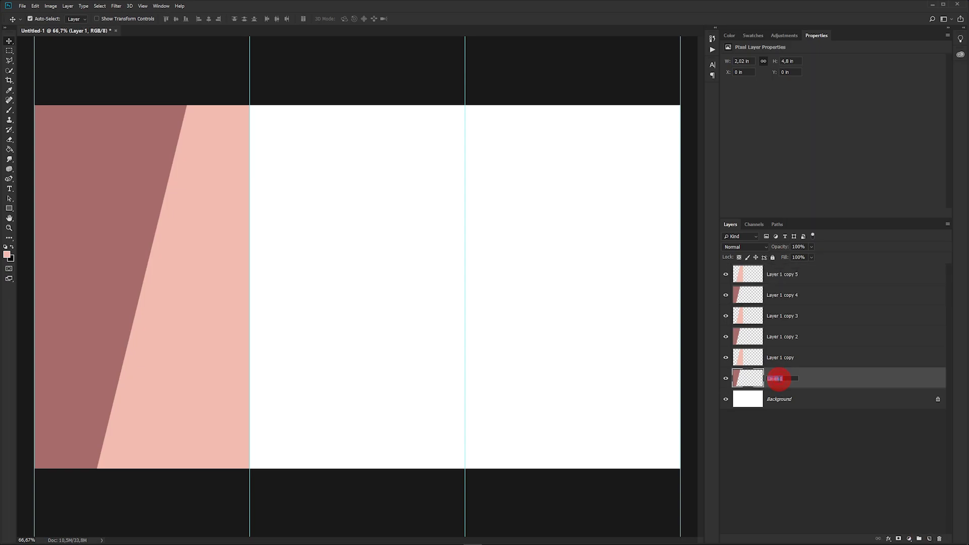
{"action": "type", "text": "1"}
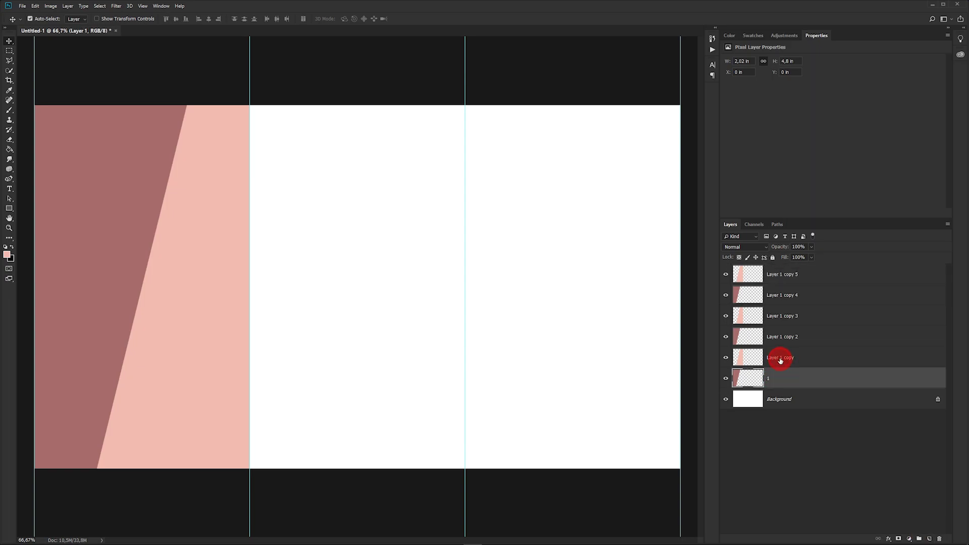
{"action": "double_click", "coordinate": [780, 359]}
{"action": "type", "text": "2"}
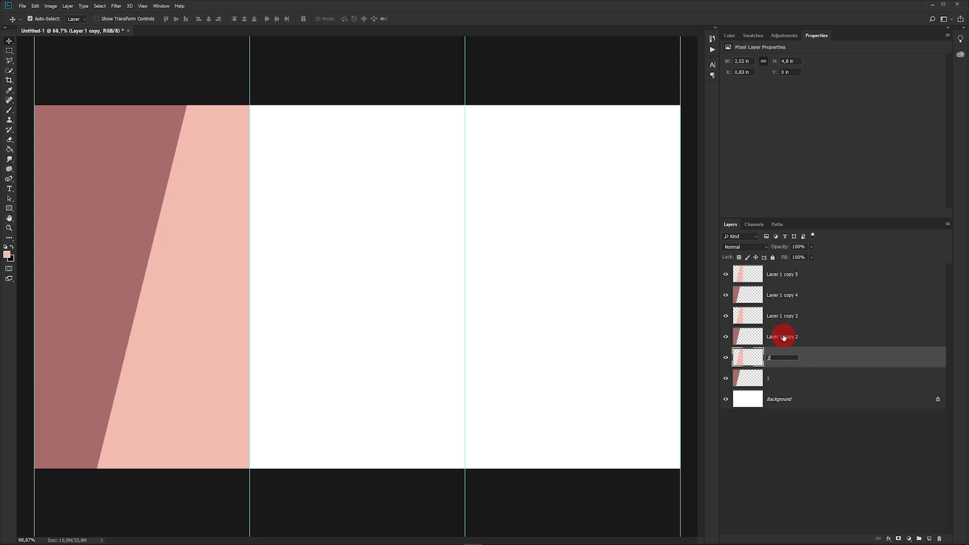
{"action": "double_click", "coordinate": [784, 337]}
{"action": "type", "text": "3"}
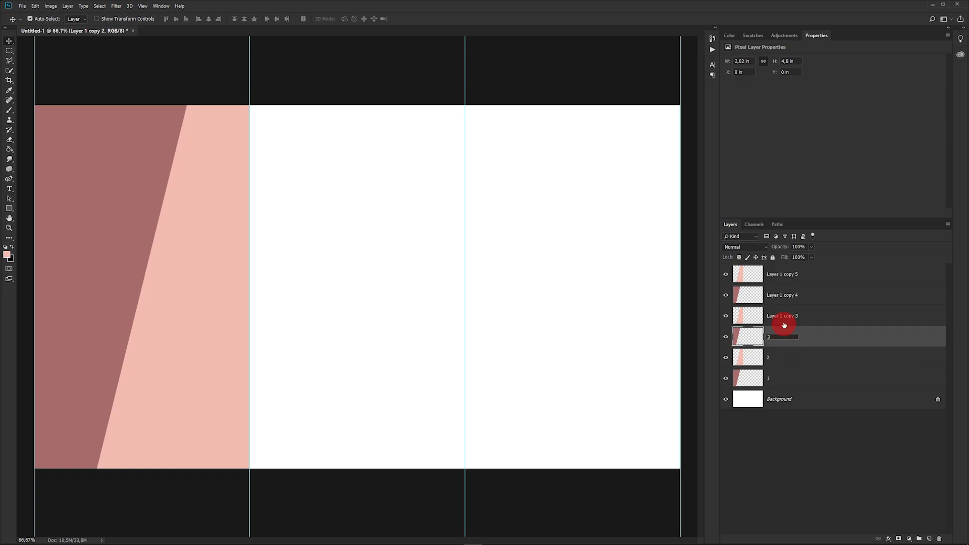
{"action": "double_click", "coordinate": [783, 317]}
{"action": "type", "text": "4"}
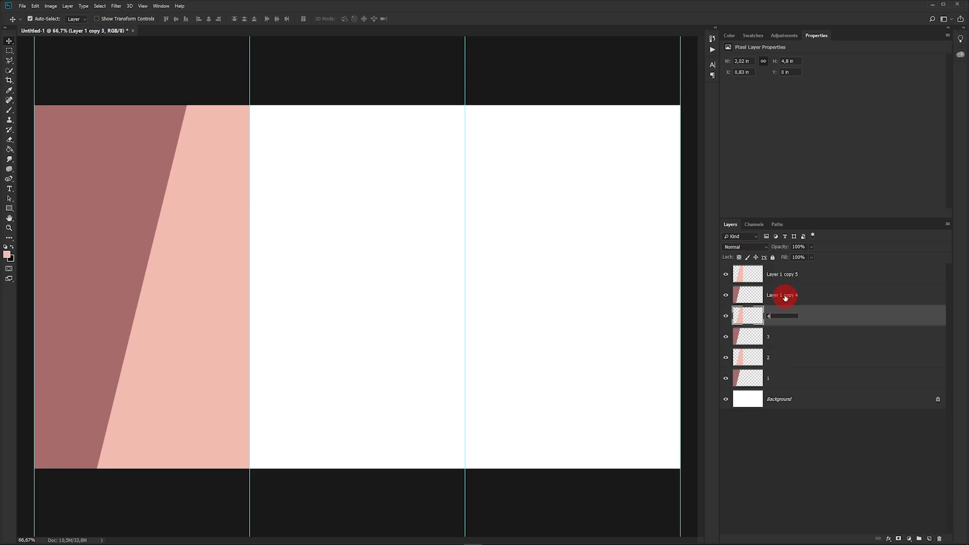
{"action": "double_click", "coordinate": [784, 295]}
{"action": "type", "text": "5"}
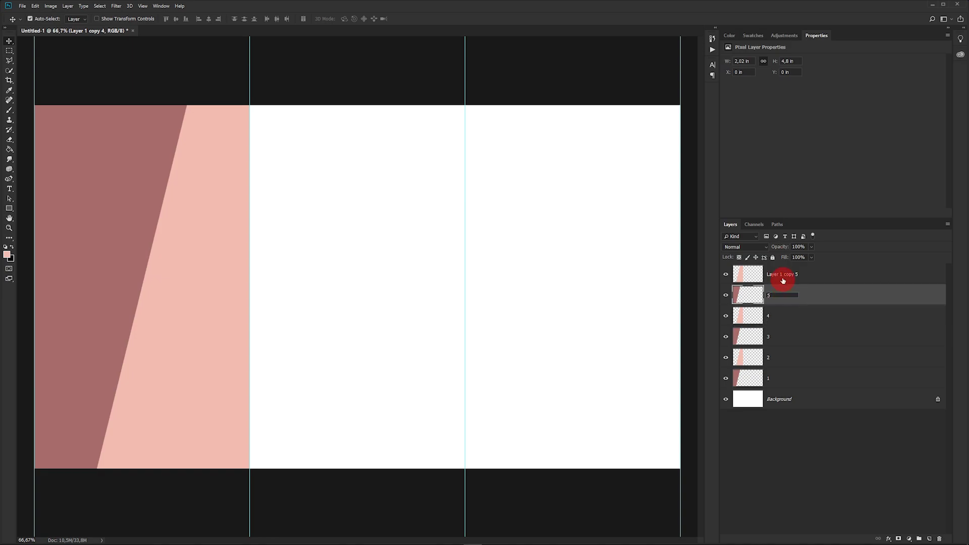
{"action": "left_click", "coordinate": [782, 274]}
{"action": "type", "text": "6"}
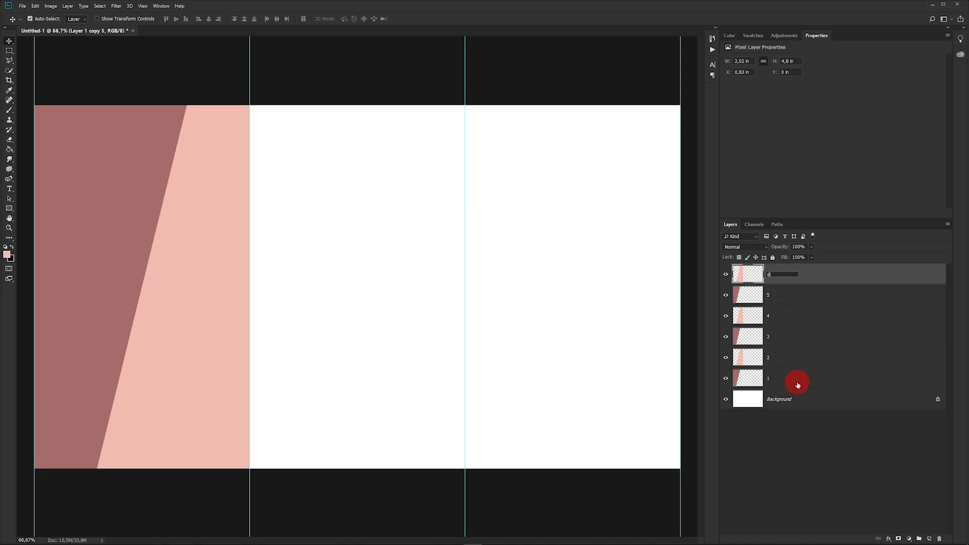
{"action": "key", "text": "Return"}
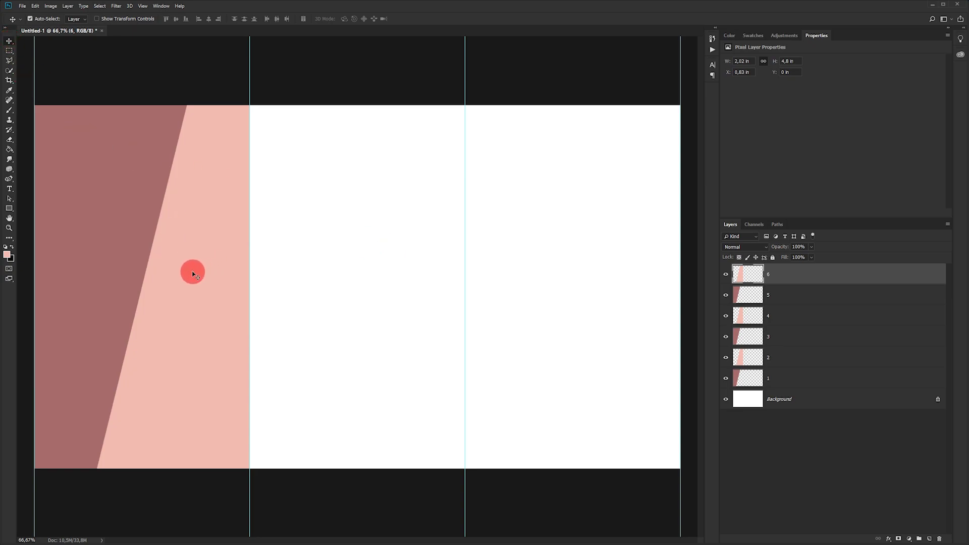
Step: Move layers 6 and 5 into the right column and layers 4 and 3 into the centre
{"action": "left_click_drag", "start_coordinate": [194, 274], "coordinate": [622, 274]}
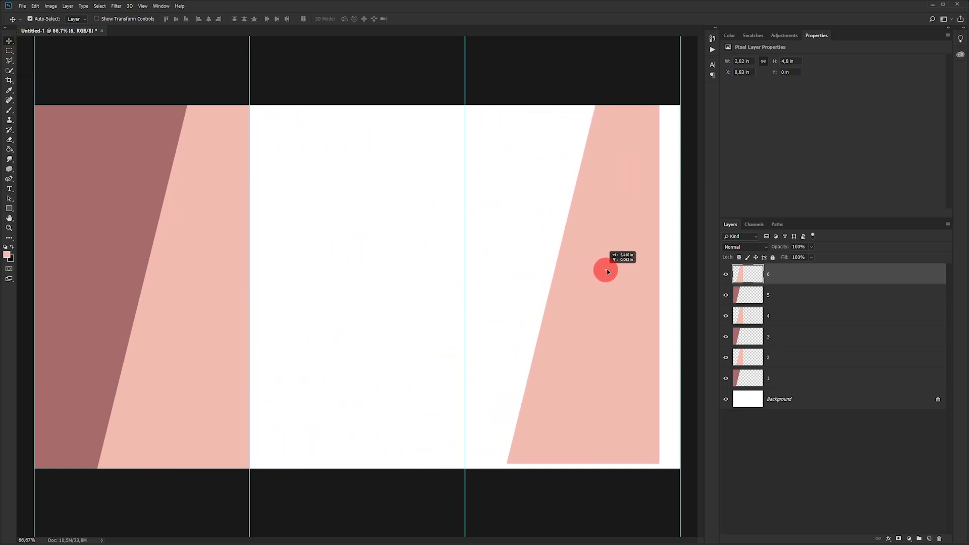
{"action": "left_click_drag", "start_coordinate": [68, 247], "coordinate": [497, 248]}
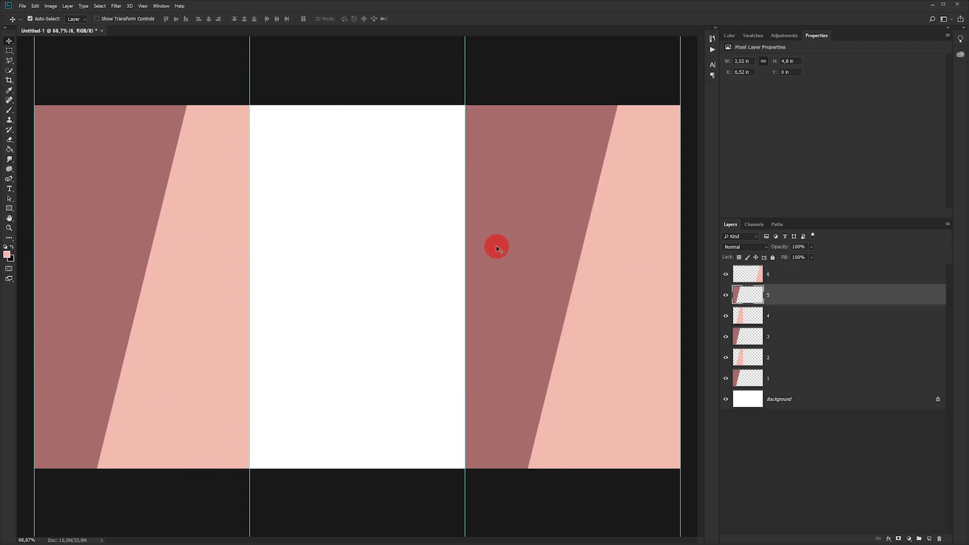
{"action": "left_click_drag", "start_coordinate": [199, 283], "coordinate": [414, 282]}
{"action": "left_click_drag", "start_coordinate": [108, 268], "coordinate": [323, 268]}
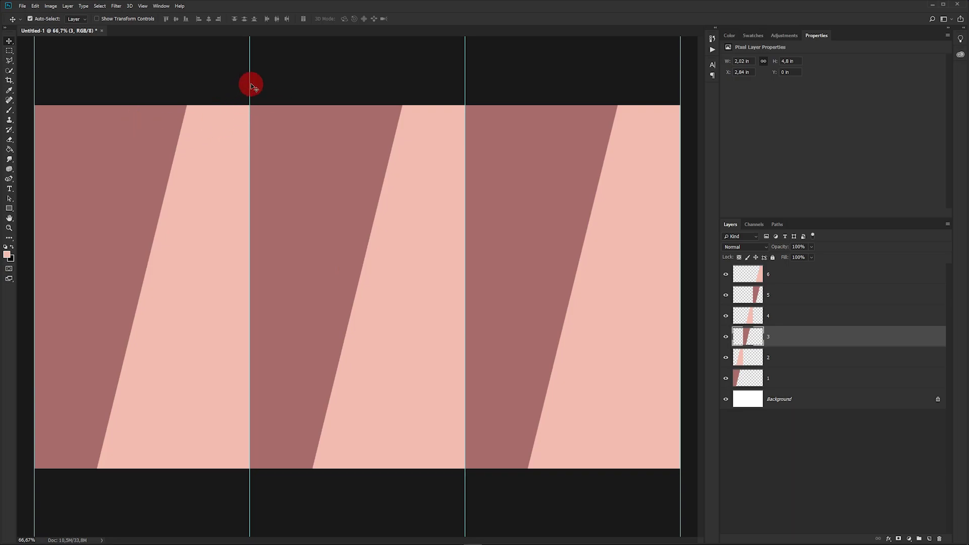
Step: Clear all guides from the canvas and select layer 6
{"action": "left_click", "coordinate": [143, 7]}
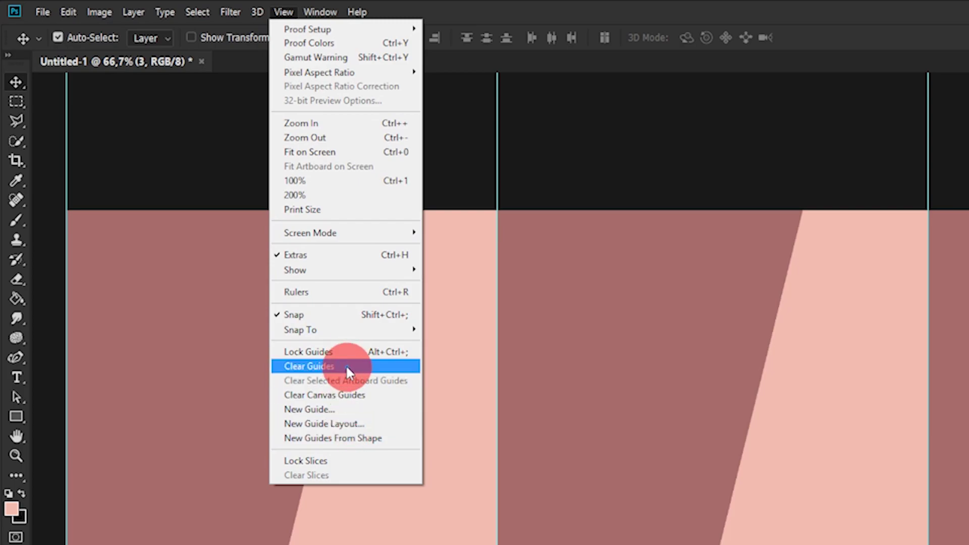
{"action": "left_click", "coordinate": [347, 370]}
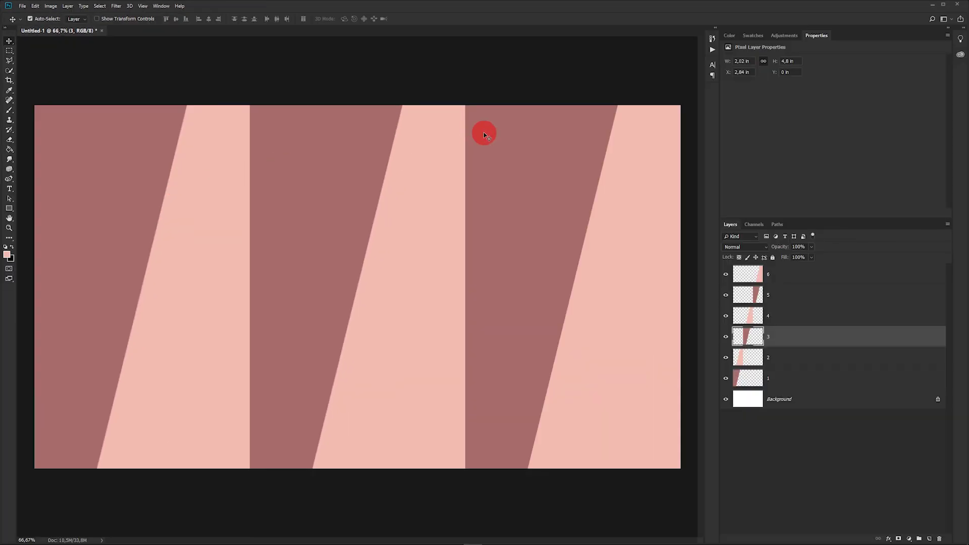
{"action": "left_click", "coordinate": [651, 303]}
Step: Add a new layer and set the foreground colour to white
{"action": "left_click", "coordinate": [929, 538]}
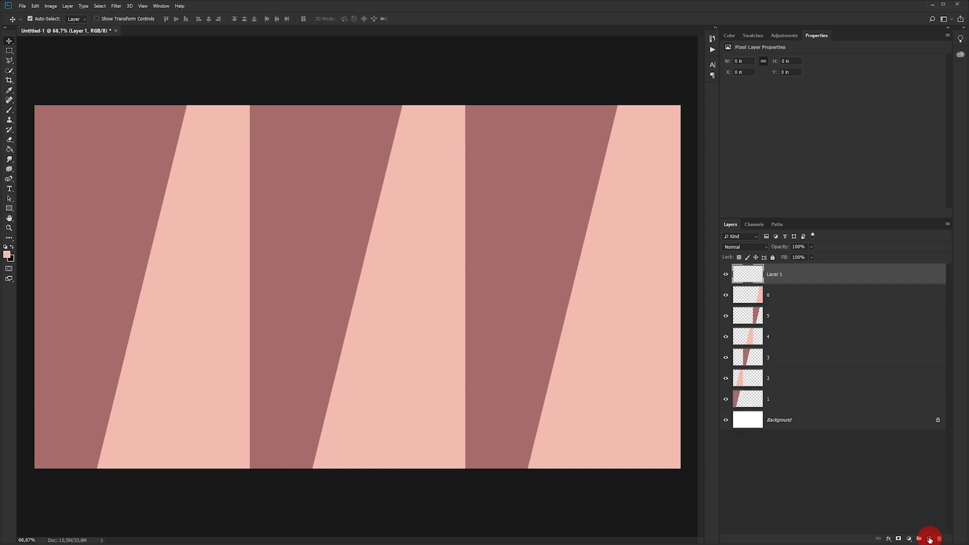
{"action": "left_click", "coordinate": [7, 255]}
{"action": "left_click", "coordinate": [744, 70]}
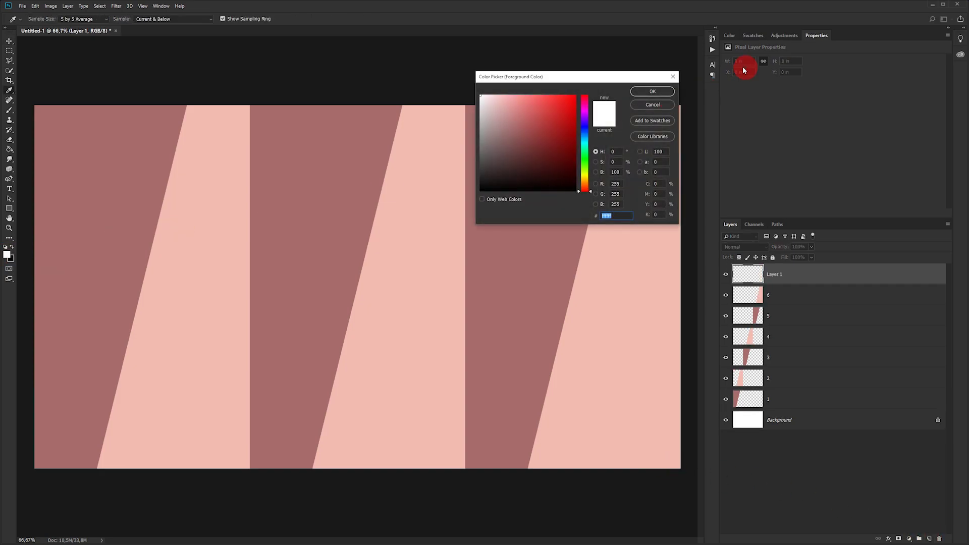
{"action": "left_click", "coordinate": [645, 93]}
{"action": "left_click_drag", "start_coordinate": [9, 208], "coordinate": [46, 209]}
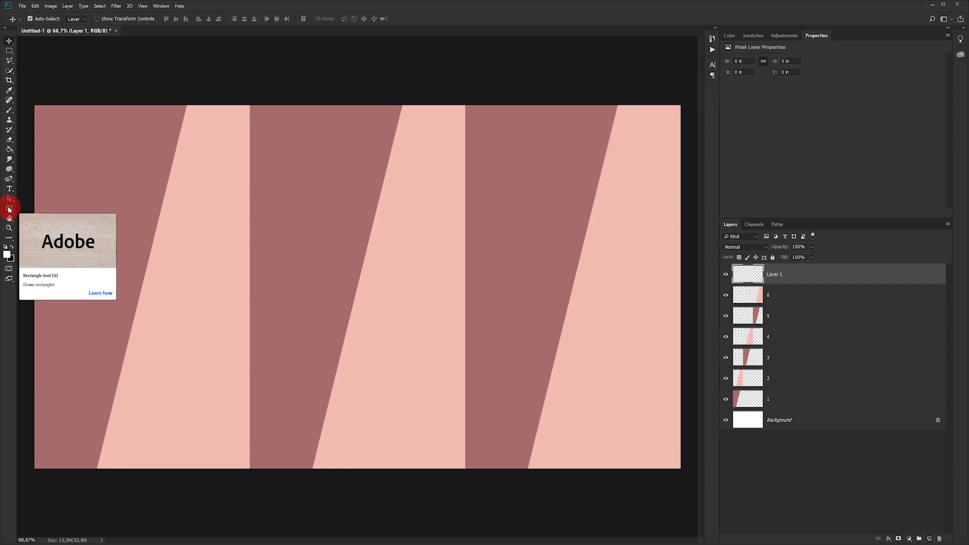
{"action": "left_click", "coordinate": [49, 208]}
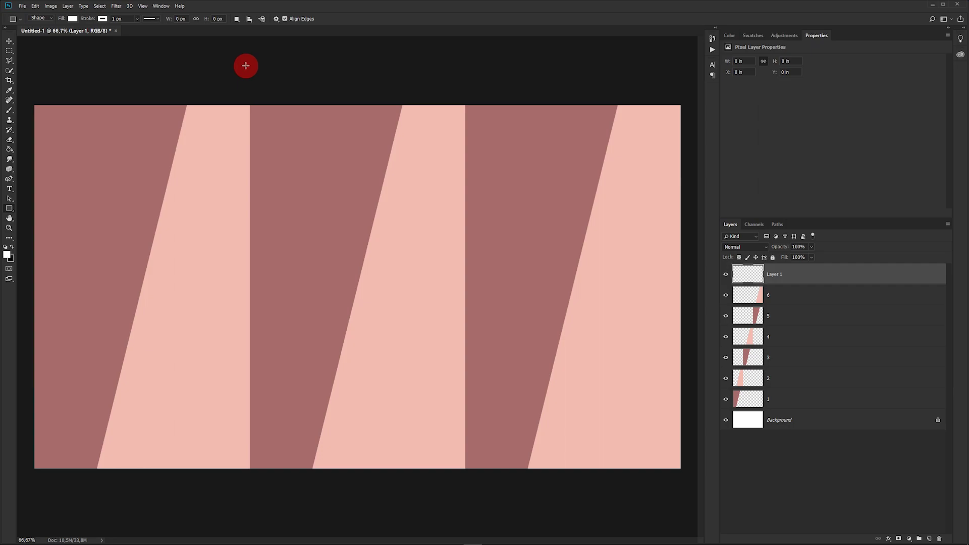
Step: Draw a full-height white rectangle on the first column edge and widen it to 17 px
{"action": "left_click_drag", "start_coordinate": [246, 65], "coordinate": [251, 526]}
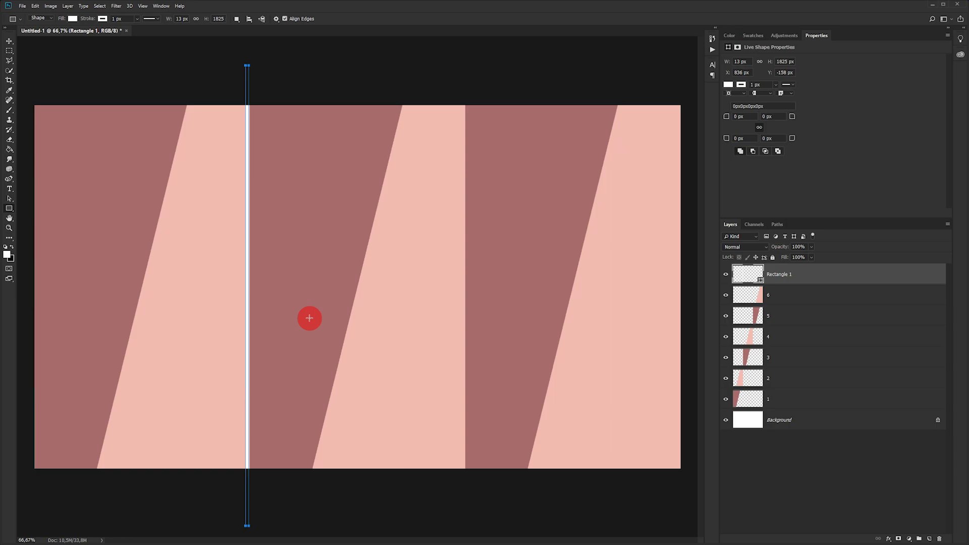
{"action": "key", "text": "ctrl+t"}
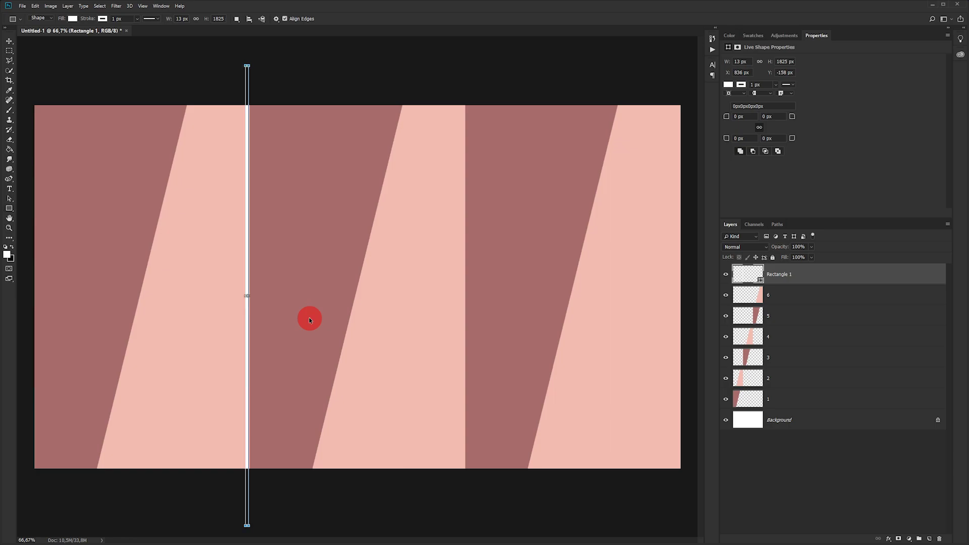
{"action": "key", "text": "ctrl+plus"}
{"action": "key", "text": "ctrl+plus"}
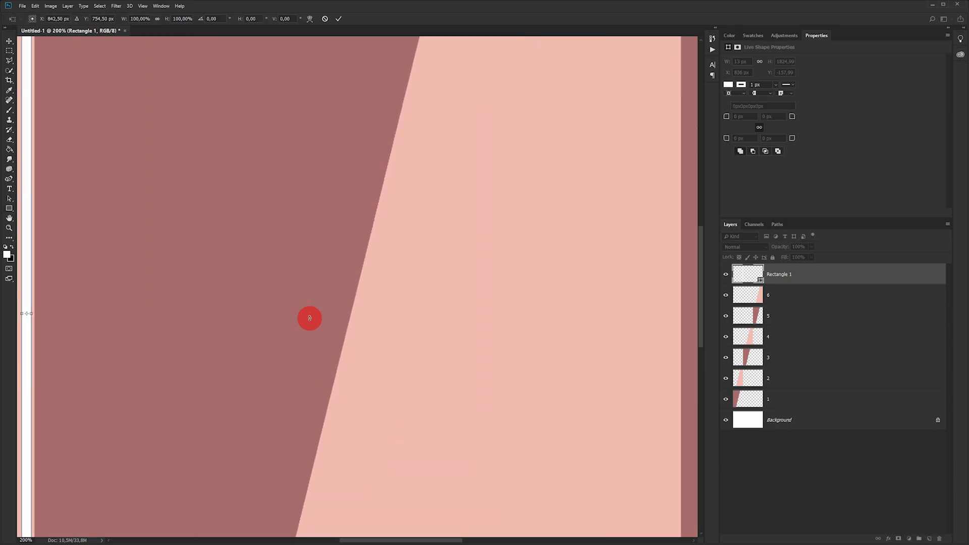
{"action": "left_click_drag", "start_coordinate": [191, 310], "coordinate": [466, 303]}
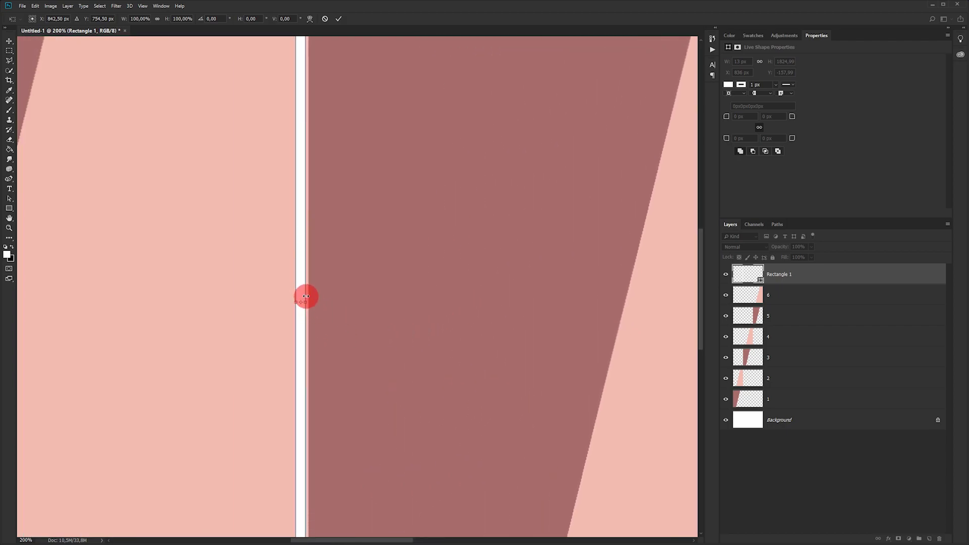
{"action": "left_click_drag", "start_coordinate": [306, 296], "coordinate": [309, 286]}
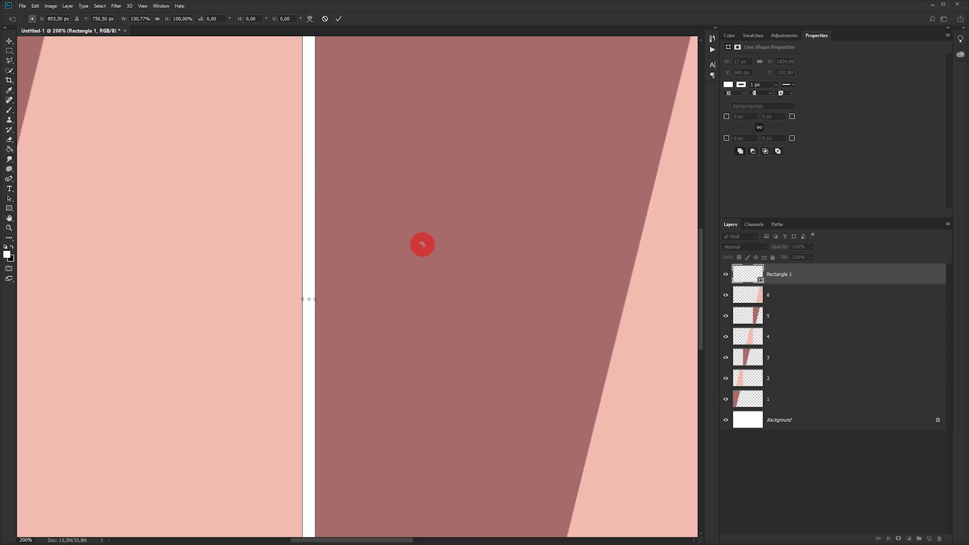
{"action": "left_click", "coordinate": [338, 21]}
{"action": "key", "text": "ctrl+0"}
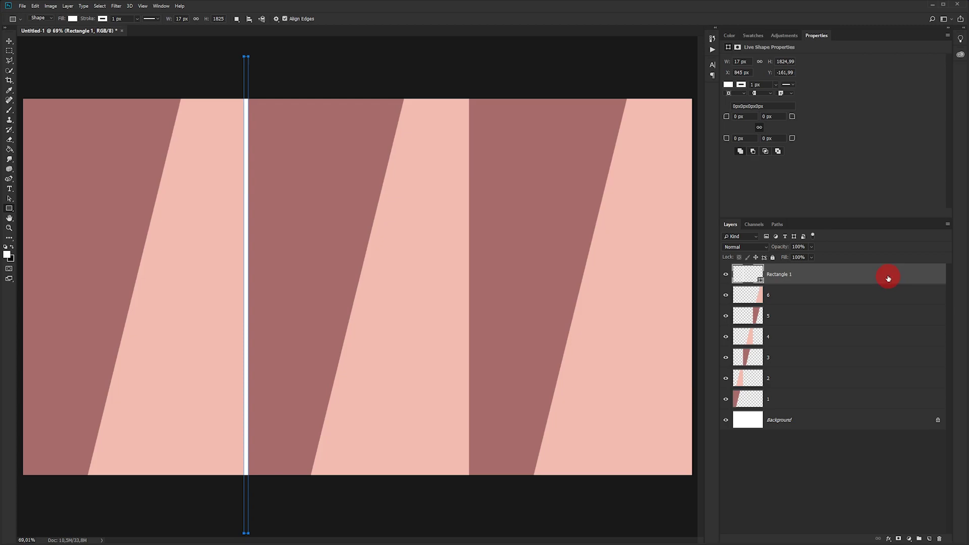
Step: Duplicate the white bar twice: one copy on the column two/three edge, one inside column three
{"action": "left_click_drag", "start_coordinate": [888, 278], "coordinate": [929, 539]}
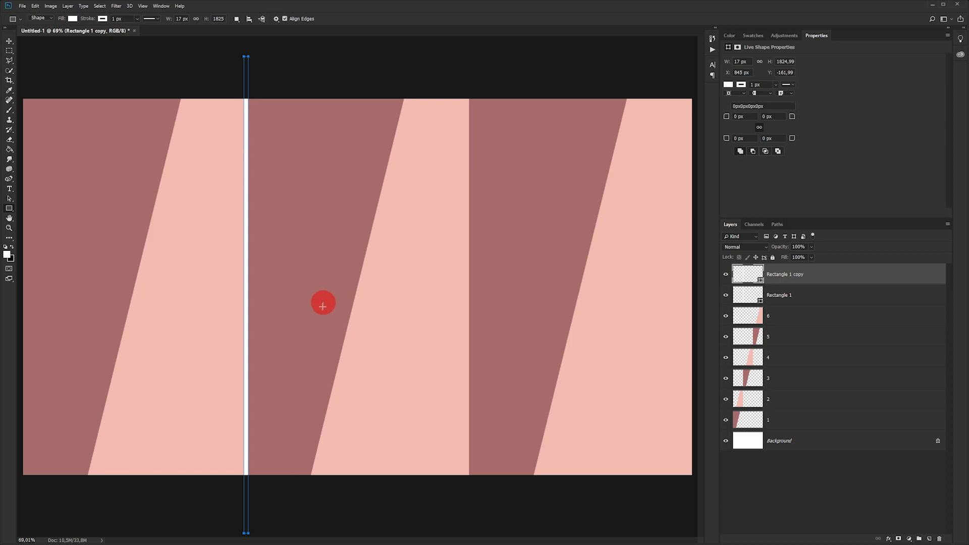
{"action": "left_click", "coordinate": [10, 41]}
{"action": "left_click_drag", "start_coordinate": [244, 230], "coordinate": [467, 224]}
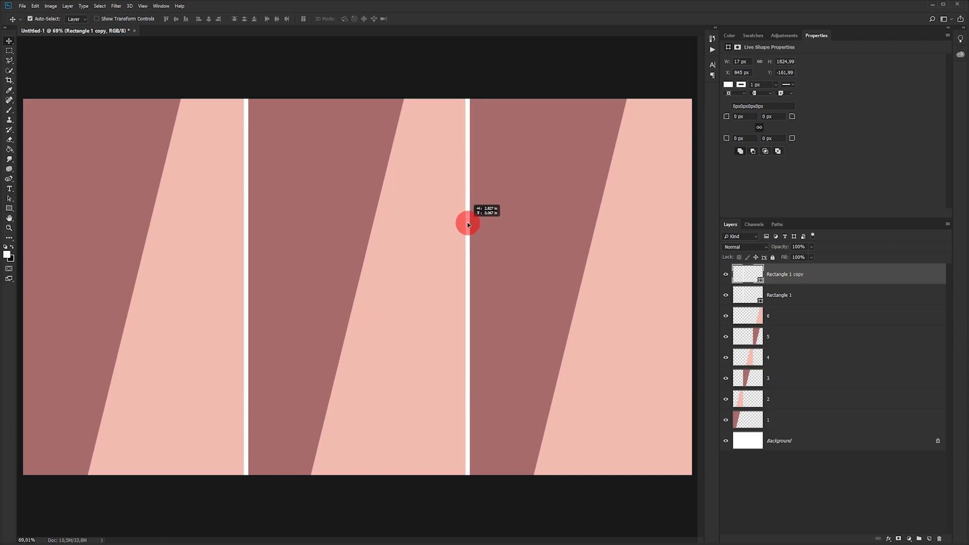
{"action": "left_click_drag", "start_coordinate": [468, 224], "coordinate": [469, 223]}
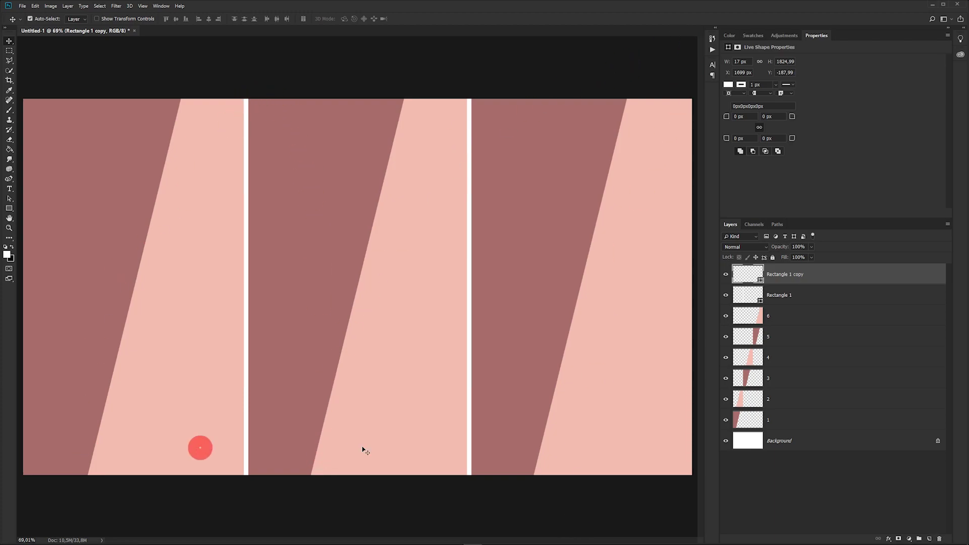
{"action": "left_click_drag", "start_coordinate": [894, 425], "coordinate": [929, 538]}
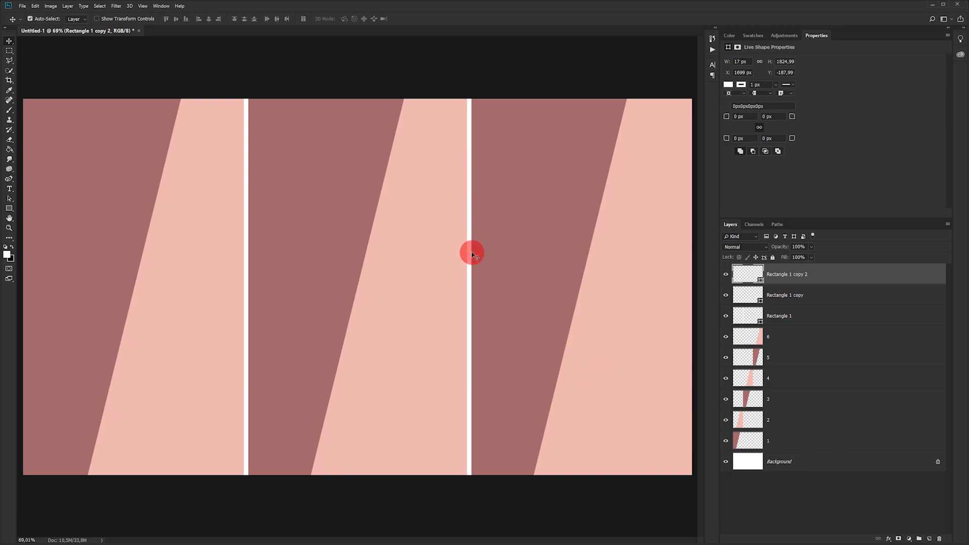
{"action": "left_click_drag", "start_coordinate": [469, 251], "coordinate": [582, 254]}
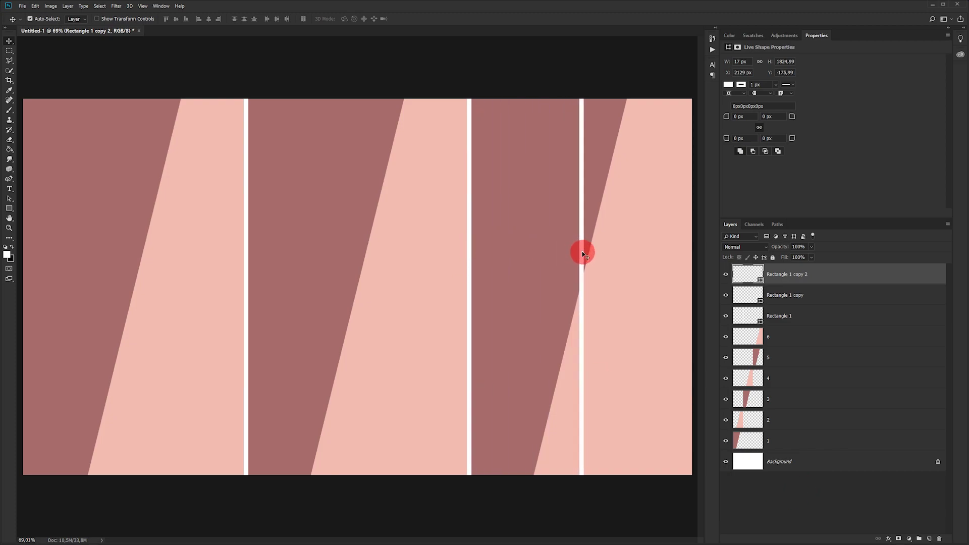
Step: Rotate the third white bar about 14° to lie along the slanted edge
{"action": "key", "text": "ctrl+t"}
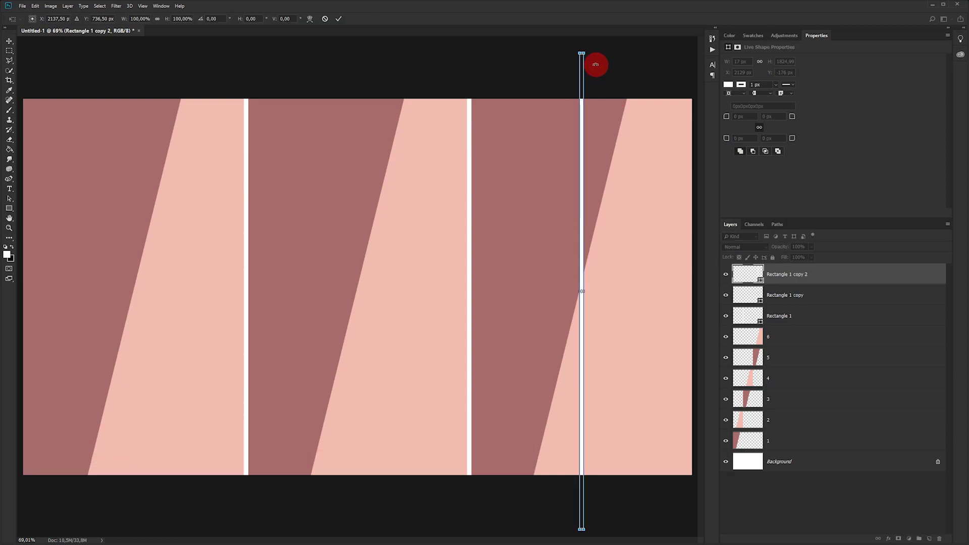
{"action": "left_click_drag", "start_coordinate": [596, 62], "coordinate": [648, 68]}
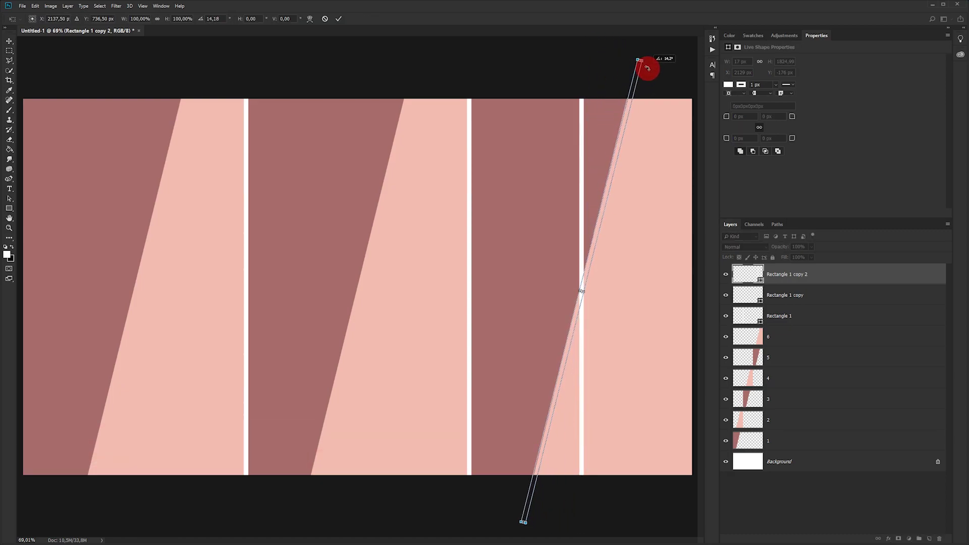
{"action": "left_click_drag", "start_coordinate": [617, 154], "coordinate": [614, 149]}
{"action": "left_click", "coordinate": [339, 20]}
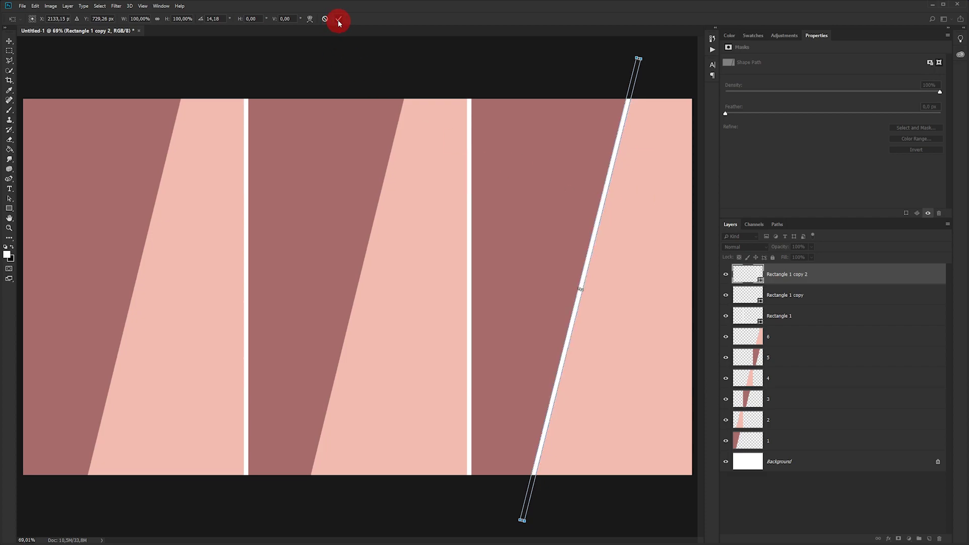
{"action": "left_click", "coordinate": [463, 200]}
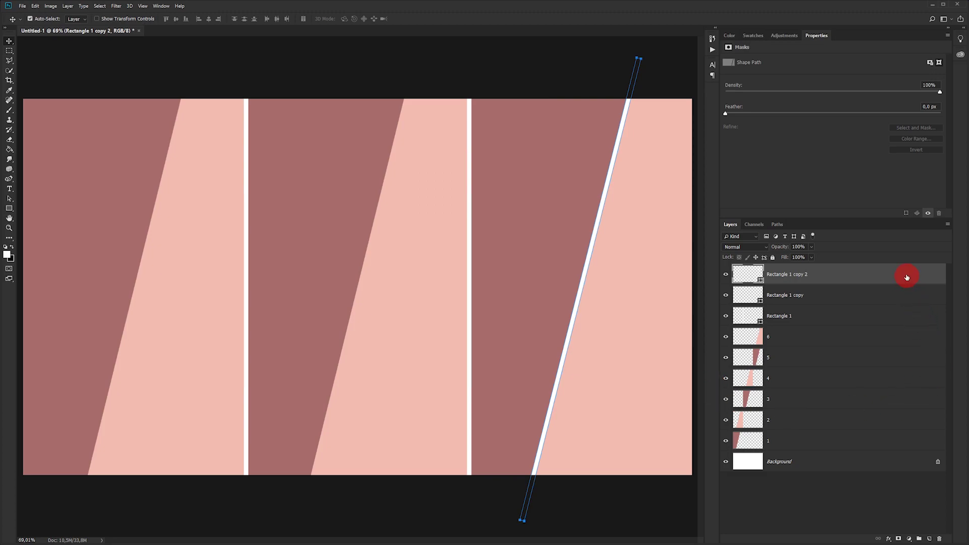
Step: Duplicate the slanted bar twice and move the copies onto the first and middle columns' slants
{"action": "left_click_drag", "start_coordinate": [906, 276], "coordinate": [929, 536]}
{"action": "left_click_drag", "start_coordinate": [884, 276], "coordinate": [929, 536]}
{"action": "left_click", "coordinate": [10, 43]}
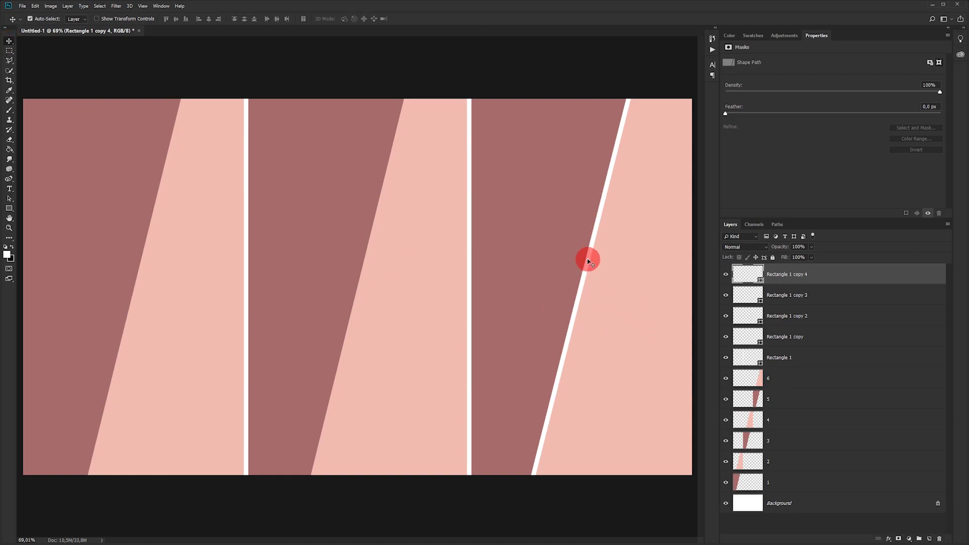
{"action": "left_click_drag", "start_coordinate": [588, 261], "coordinate": [144, 251]}
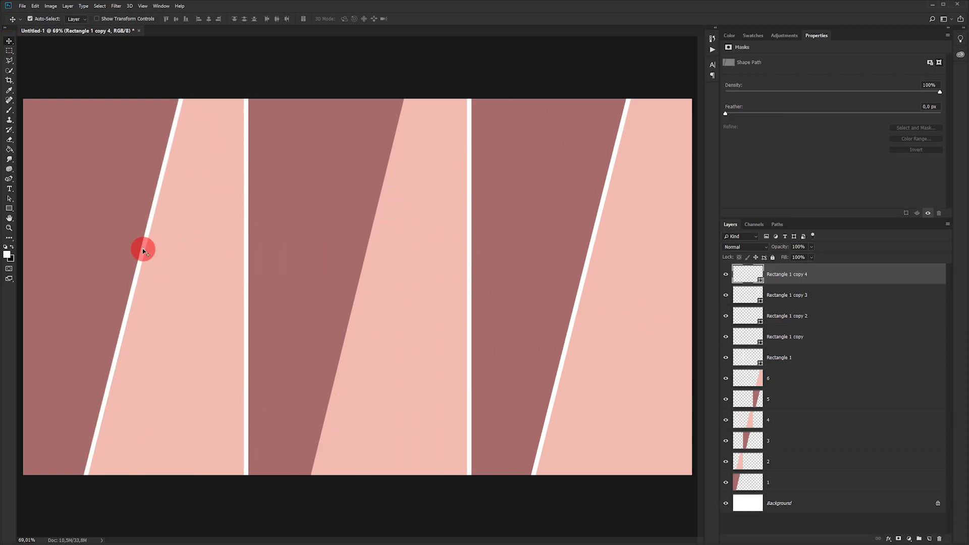
{"action": "left_click_drag", "start_coordinate": [584, 259], "coordinate": [369, 248]}
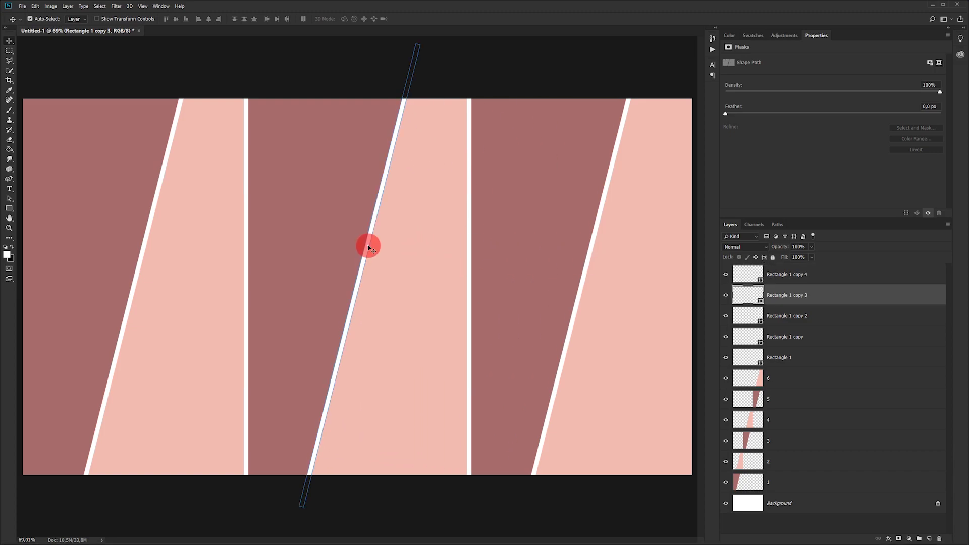
{"action": "key", "text": "alt+bracketright"}
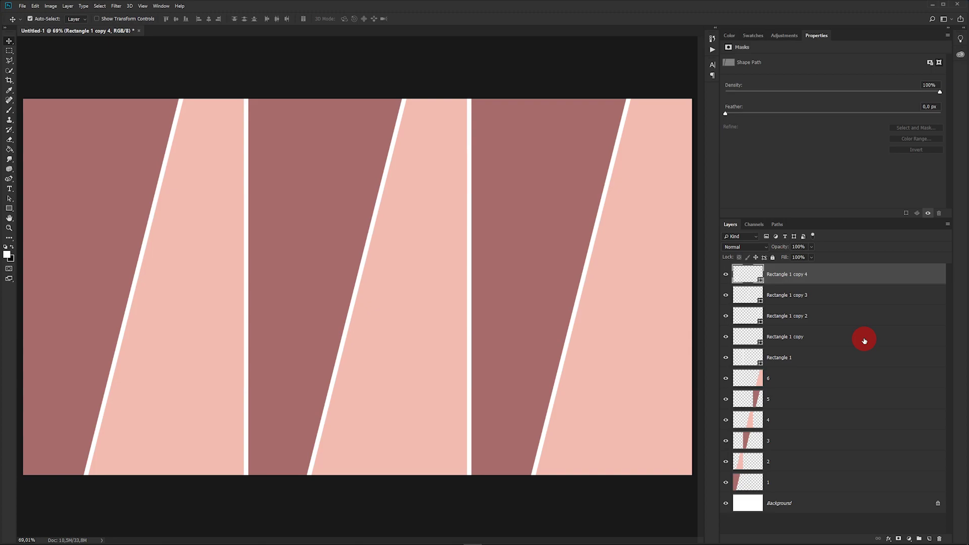
{"action": "key", "text": "shift"}
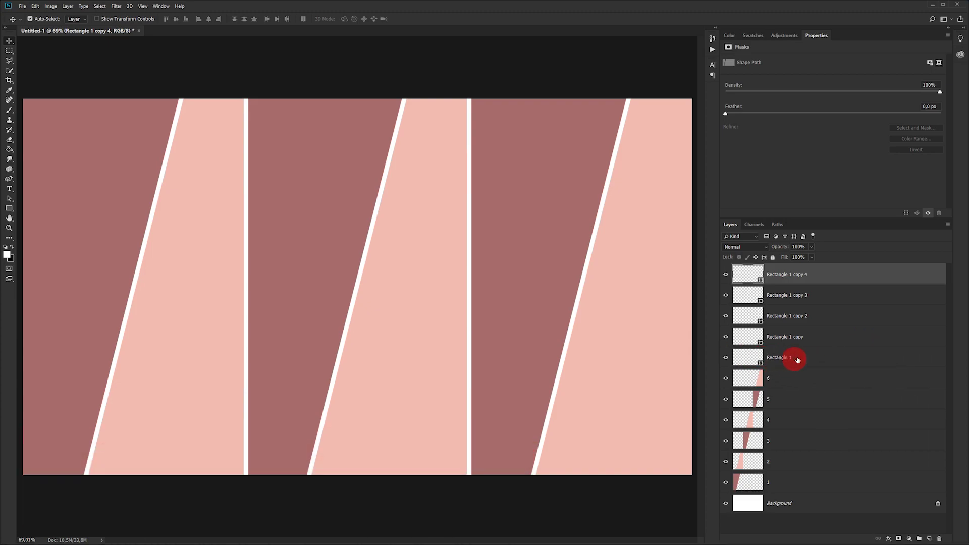
Step: Group Rectangle 1 through Rectangle 1 copy 4 into a layer group named LINE
{"action": "left_click", "coordinate": [816, 357], "text": "shift"}
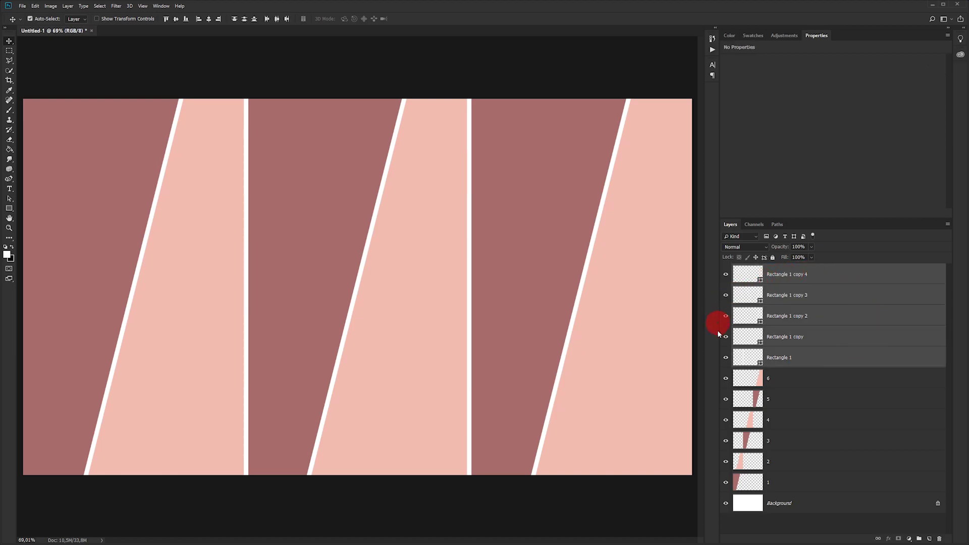
{"action": "right_click", "coordinate": [828, 315]}
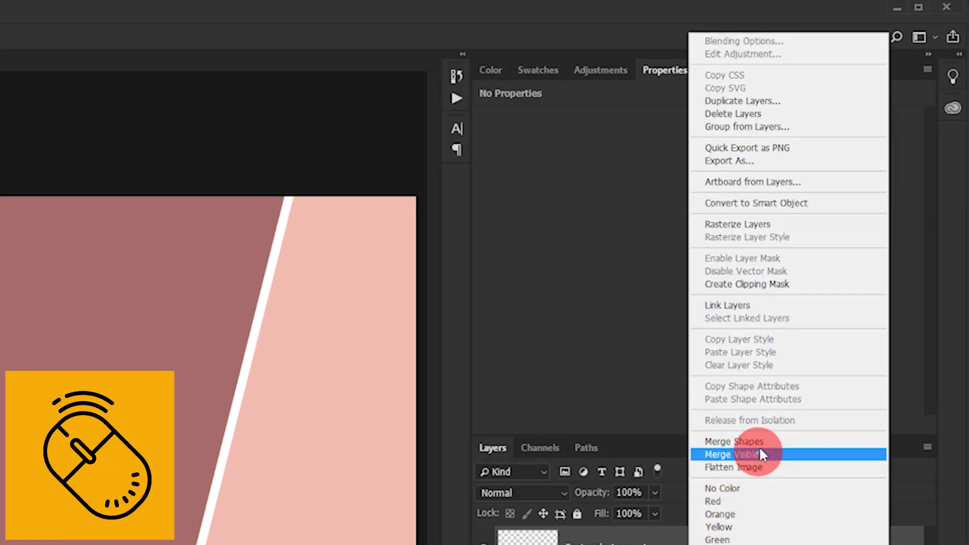
{"action": "left_click", "coordinate": [762, 126]}
{"action": "type", "text": "LINE"}
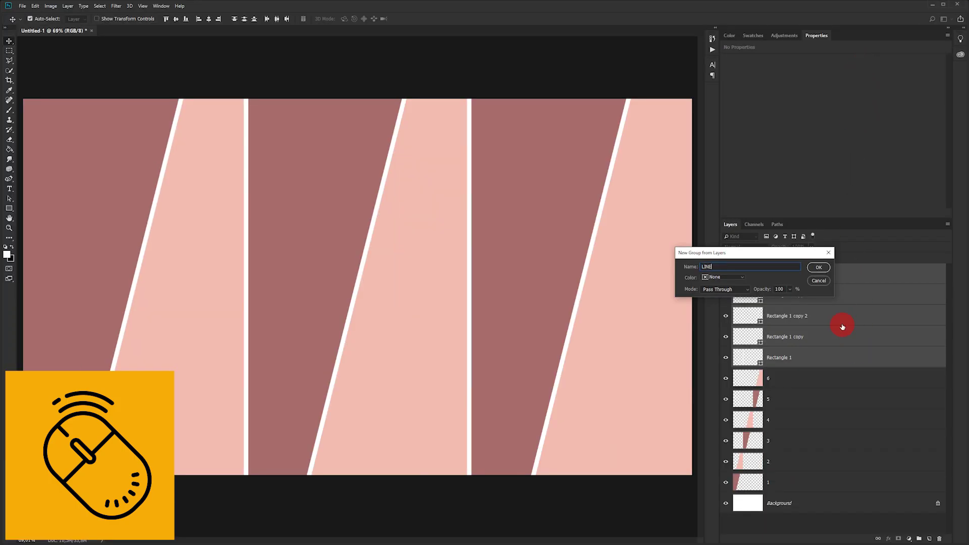
{"action": "left_click", "coordinate": [819, 268]}
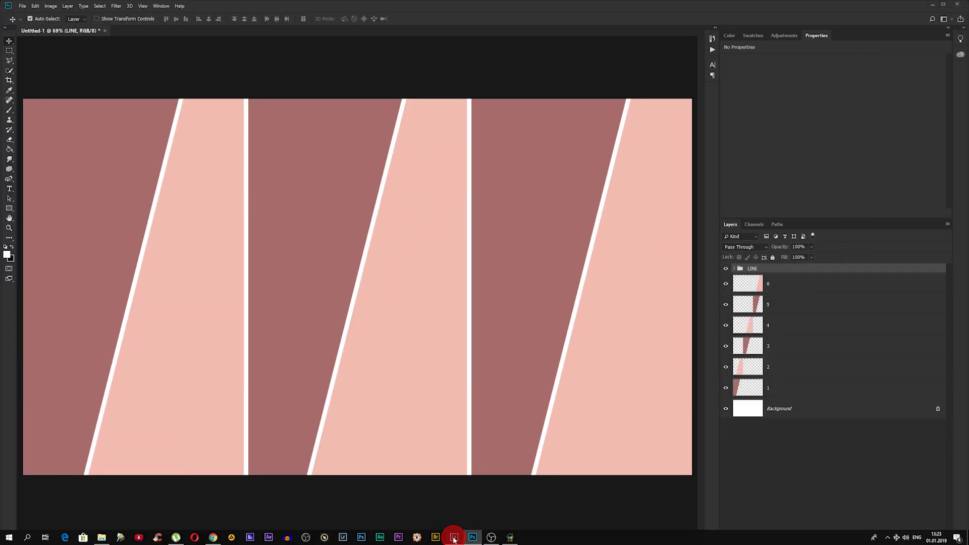
{"action": "left_click", "coordinate": [453, 538]}
Step: Browse the filmstrip photos in Develop, settling on the woman-on-rock photo
{"action": "left_click", "coordinate": [74, 519]}
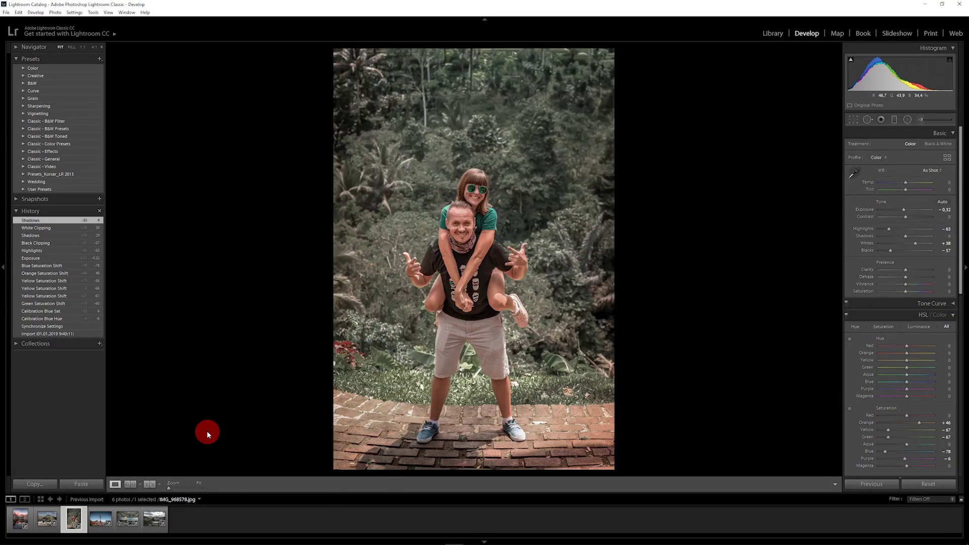
{"action": "key", "text": "Right"}
{"action": "key", "text": "Right"}
{"action": "key", "text": "Right"}
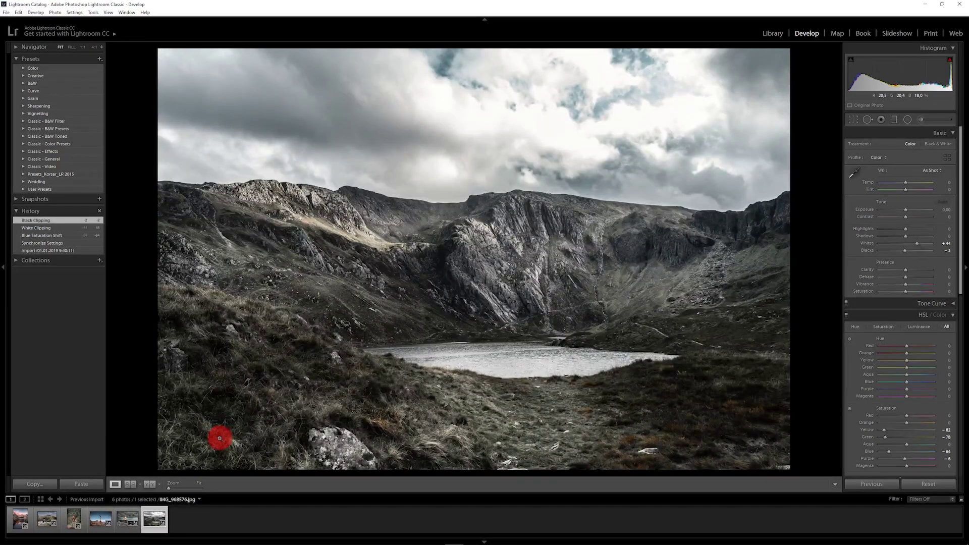
{"action": "left_click", "coordinate": [18, 523]}
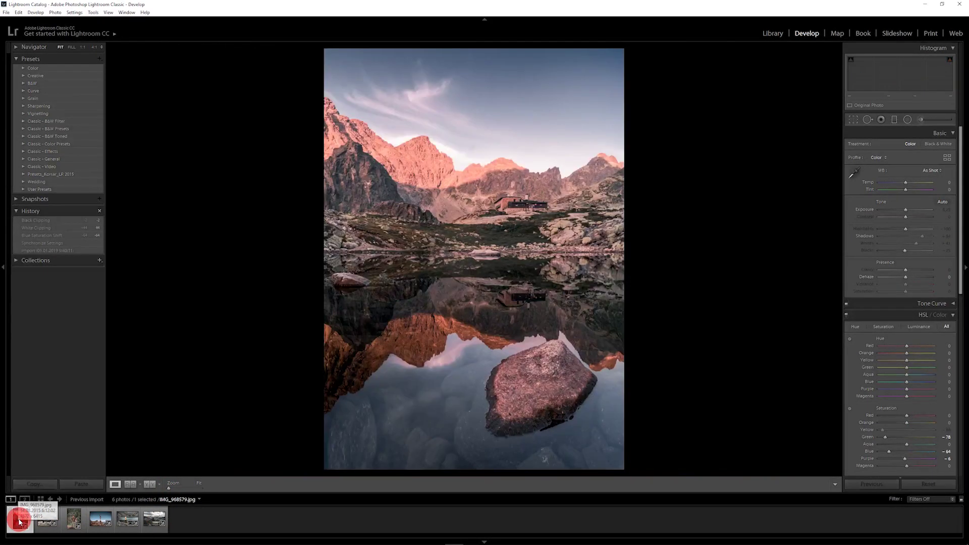
{"action": "left_click", "coordinate": [50, 522]}
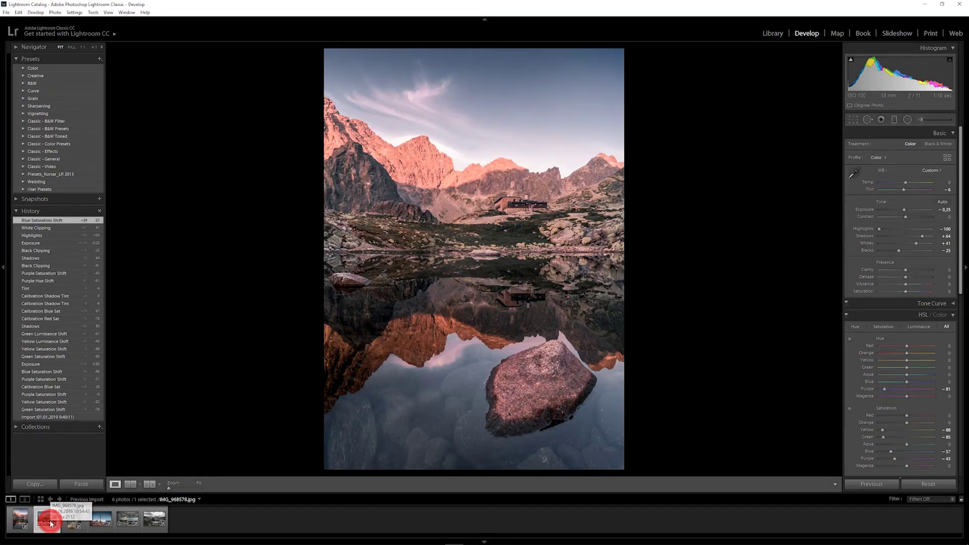
{"action": "left_click", "coordinate": [77, 523]}
{"action": "left_click", "coordinate": [99, 521]}
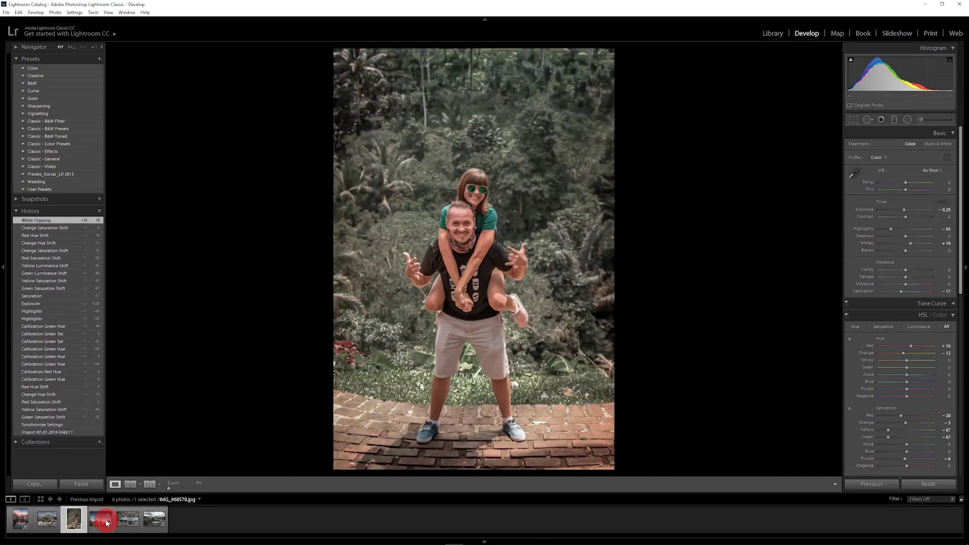
{"action": "left_click", "coordinate": [134, 522]}
{"action": "left_click", "coordinate": [103, 522]}
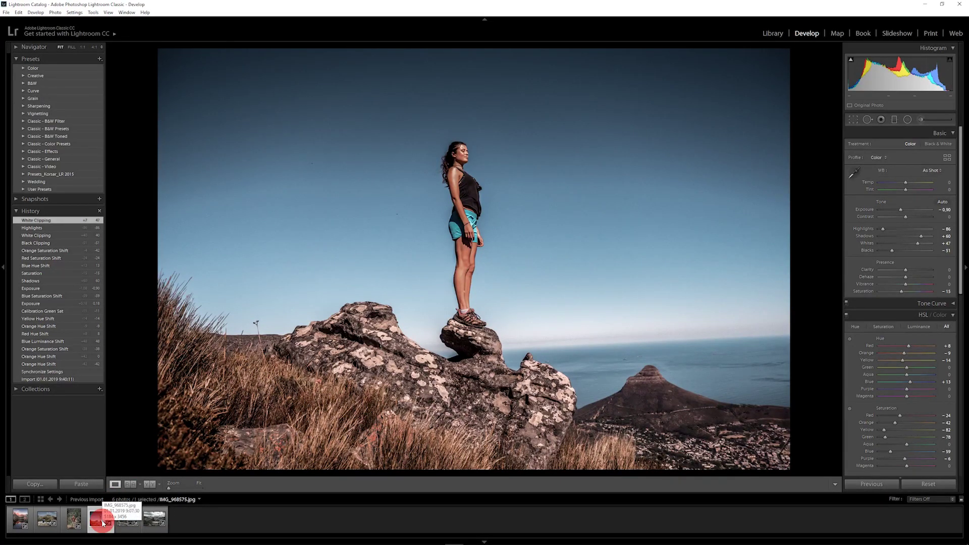
{"action": "mouse_move", "coordinate": [102, 522]}
{"action": "left_mouse_down"}
{"action": "mouse_move", "coordinate": [57, 520]}
{"action": "mouse_move", "coordinate": [104, 519]}
{"action": "left_mouse_up"}
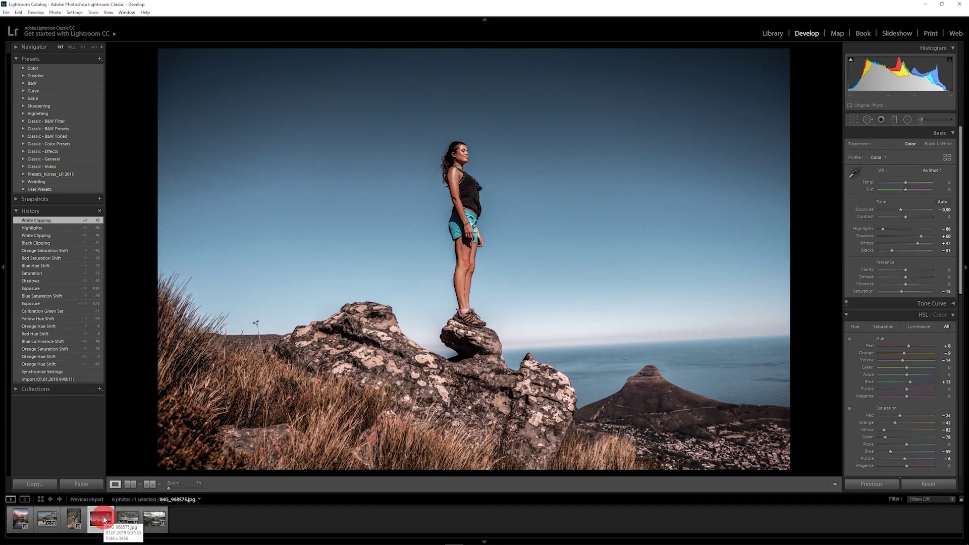
{"action": "left_click", "coordinate": [481, 234]}
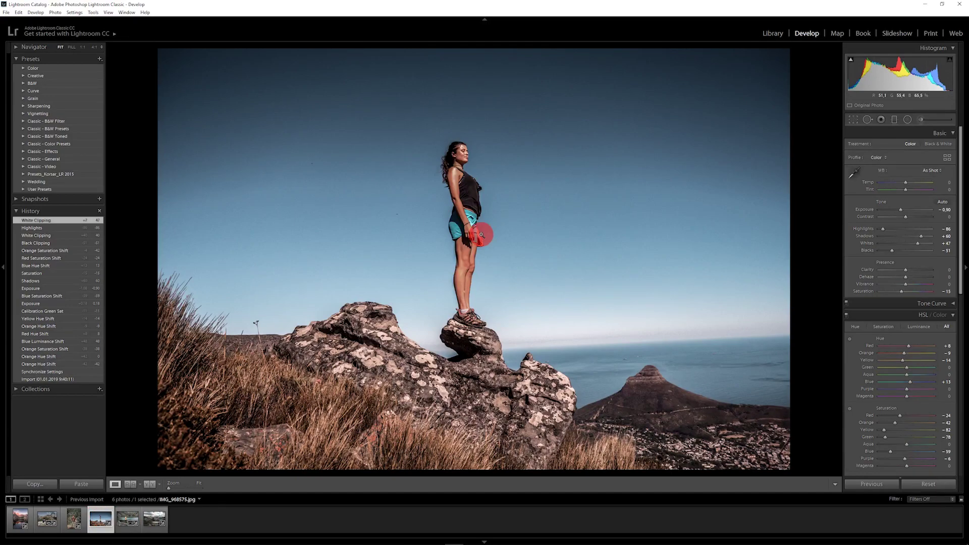
{"action": "left_click_drag", "start_coordinate": [481, 234], "coordinate": [477, 143]}
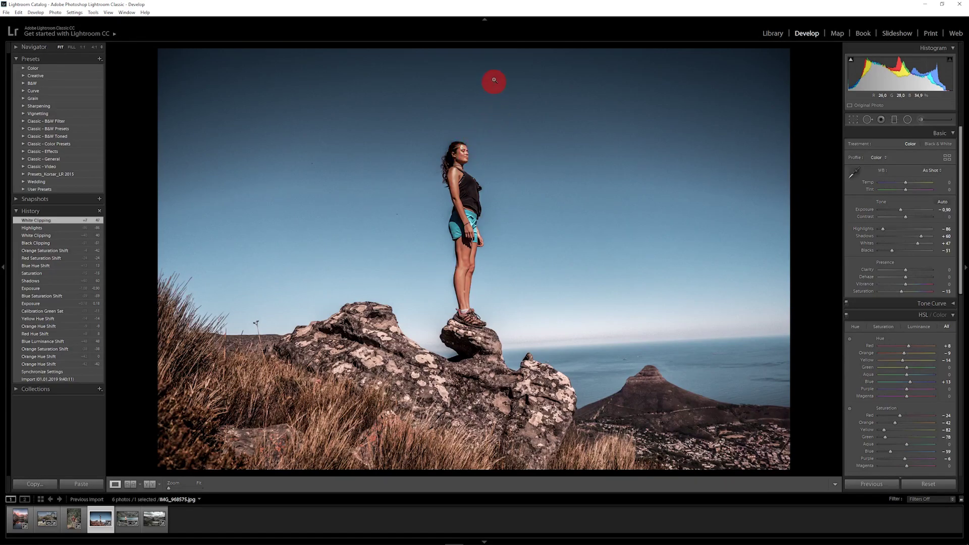
{"action": "mouse_move", "coordinate": [494, 80]}
{"action": "left_mouse_down"}
{"action": "mouse_move", "coordinate": [506, 307]}
{"action": "mouse_move", "coordinate": [506, 218]}
{"action": "mouse_move", "coordinate": [488, 201]}
{"action": "mouse_move", "coordinate": [500, 390]}
{"action": "mouse_move", "coordinate": [504, 68]}
{"action": "left_mouse_up"}
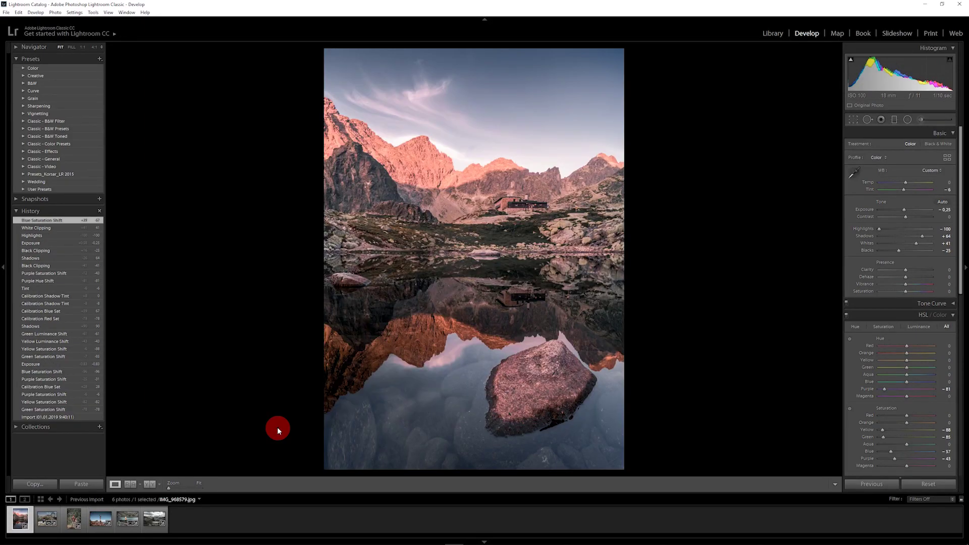
Step: Send this photo and the next to Photoshop as copies with Lightroom adjustments
{"action": "key", "text": "ctrl+e"}
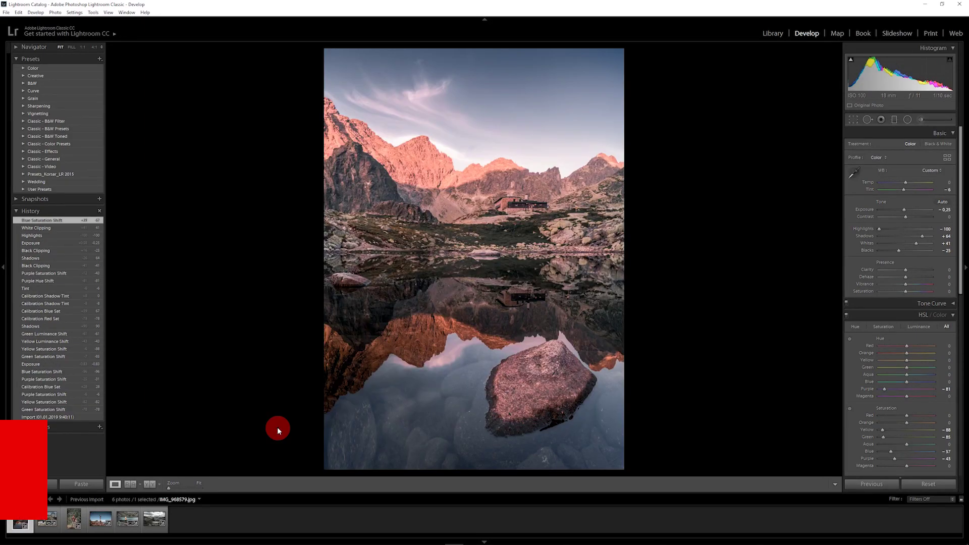
{"action": "left_click", "coordinate": [484, 310]}
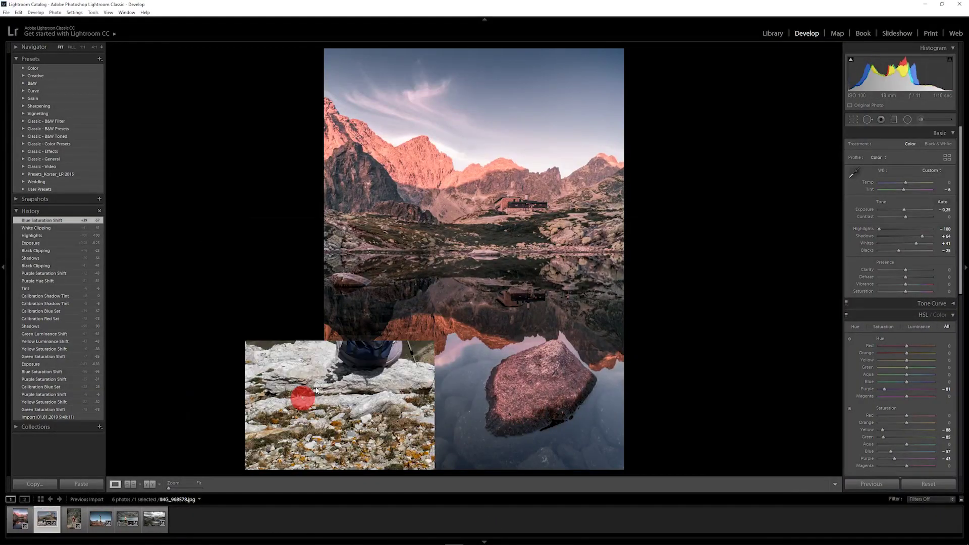
{"action": "key", "text": "Right"}
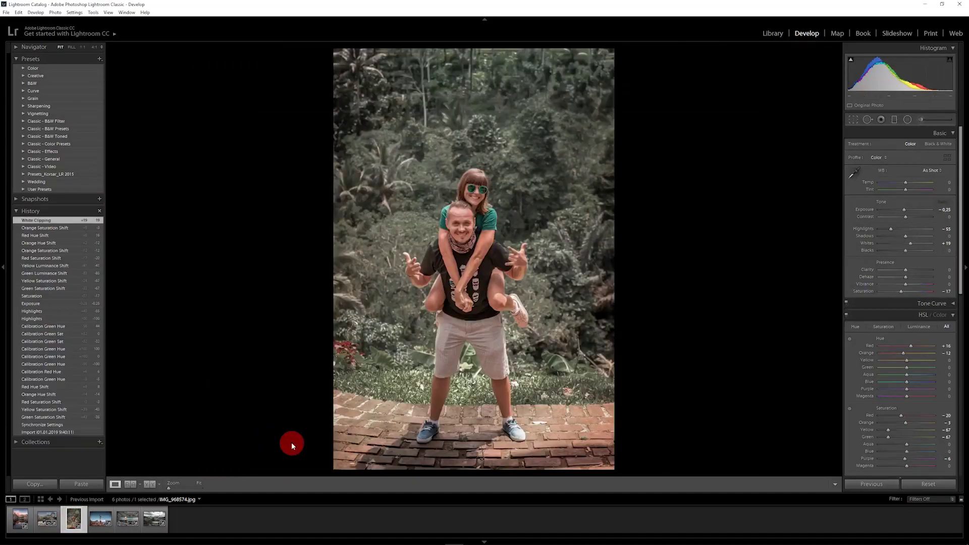
{"action": "key", "text": "ctrl+e"}
{"action": "left_click", "coordinate": [510, 313]}
{"action": "left_click", "coordinate": [934, 8]}
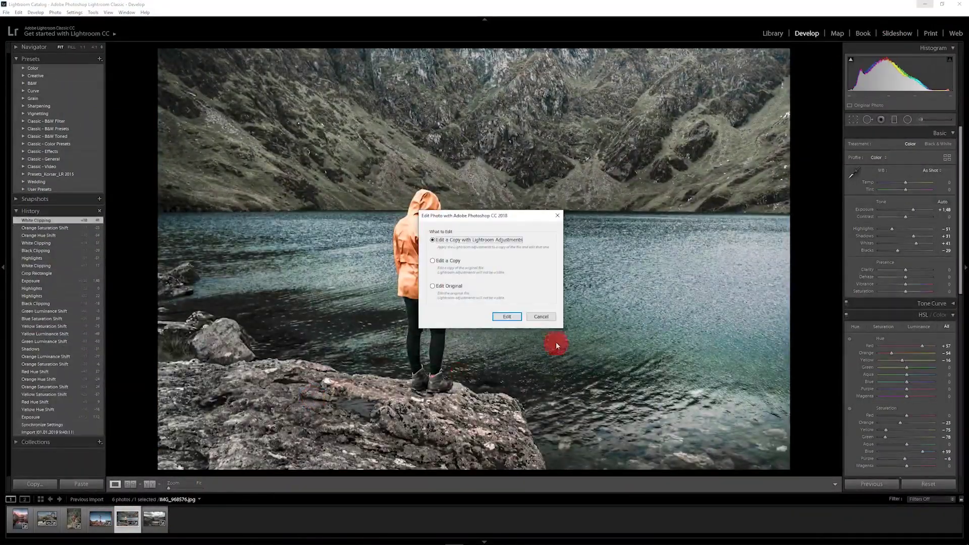
Step: Open the last photo in Photoshop, then save the panel layout to the Desktop as COLLAGE.psd
{"action": "key", "text": "Return"}
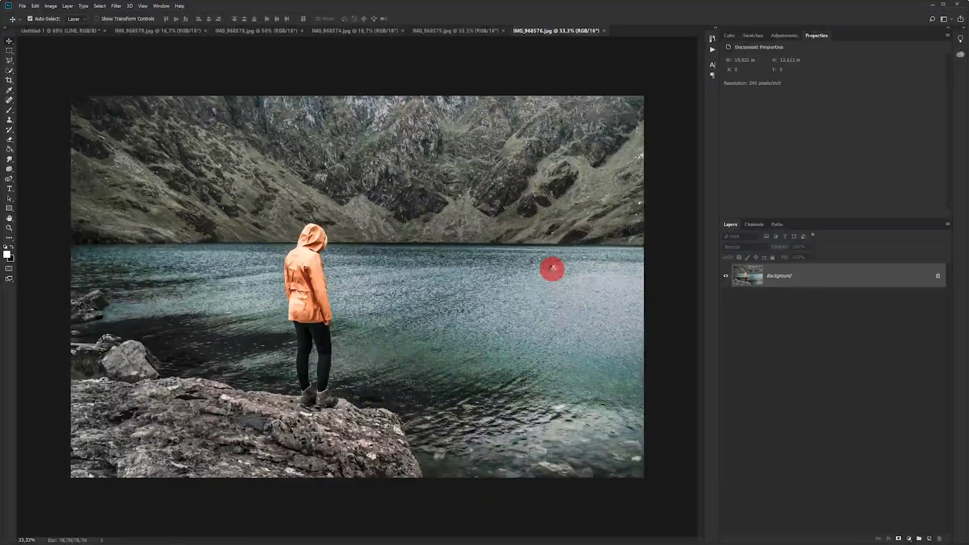
{"action": "left_click", "coordinate": [79, 31]}
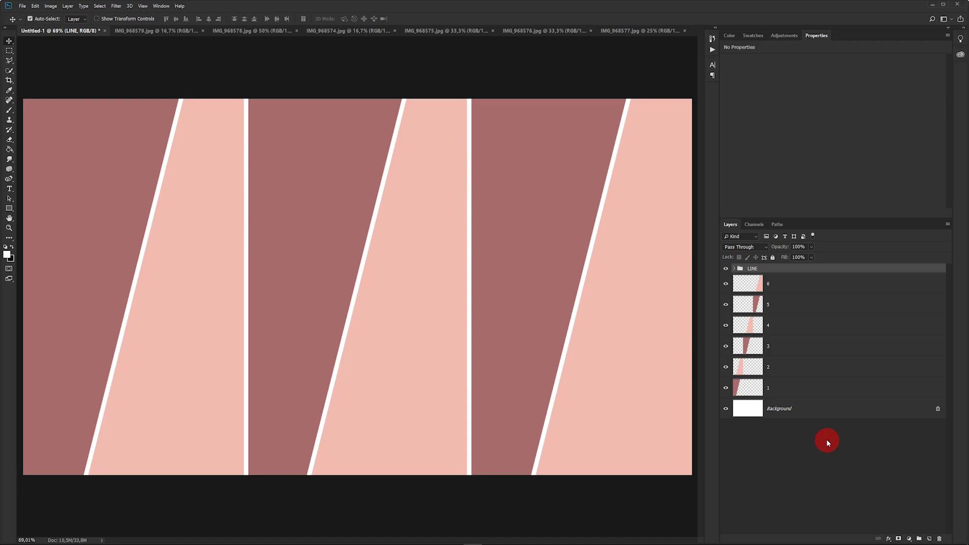
{"action": "left_click", "coordinate": [20, 6]}
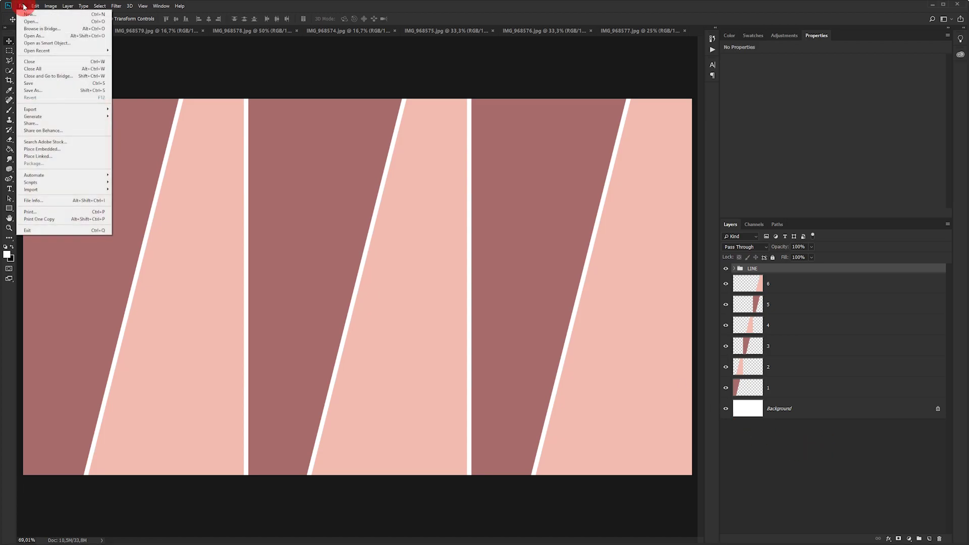
{"action": "left_click", "coordinate": [48, 84]}
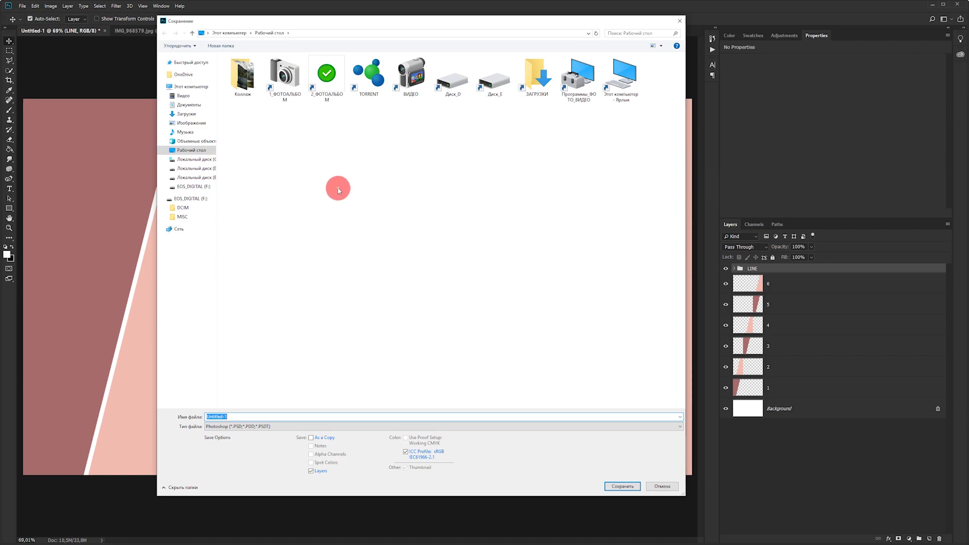
{"action": "type", "text": "COLLAGE"}
{"action": "left_click", "coordinate": [626, 486]}
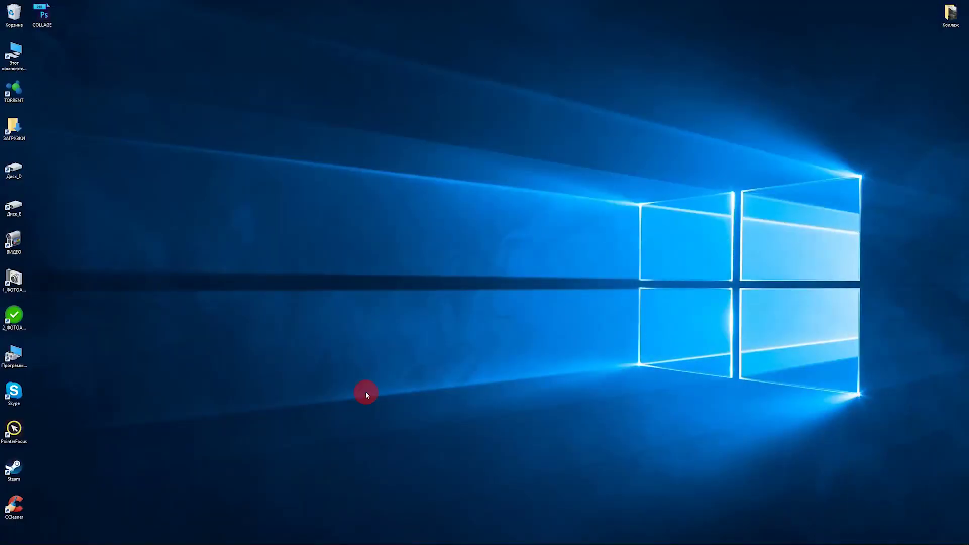
Step: Duplicate the COLLAGE file on the desktop and rename the copy TRAVEL
{"action": "mouse_move", "coordinate": [474, 220]}
{"action": "left_mouse_down"}
{"action": "mouse_move", "coordinate": [469, 204]}
{"action": "mouse_move", "coordinate": [468, 243]}
{"action": "left_mouse_up"}
{"action": "right_click", "coordinate": [469, 240]}
{"action": "left_click", "coordinate": [529, 428]}
{"action": "type", "text": "TRAVEL"}
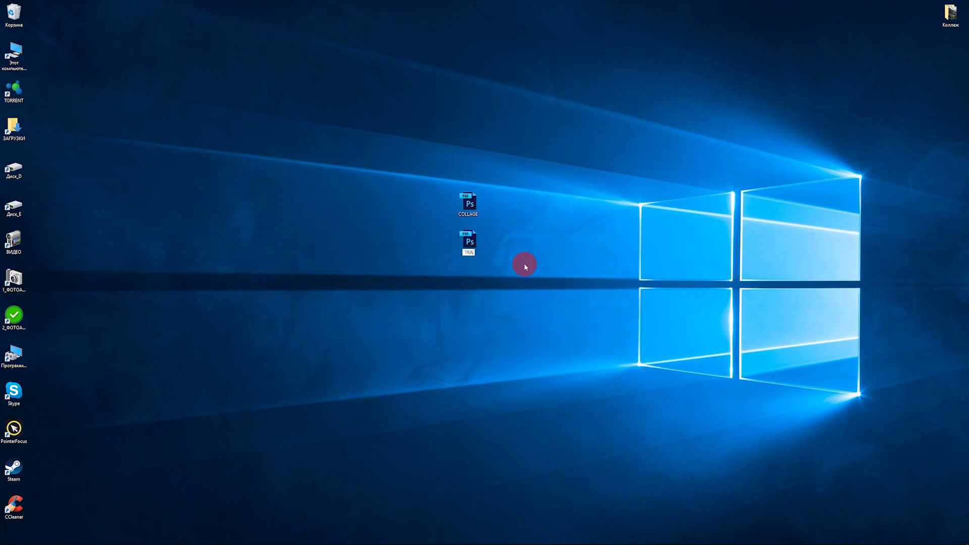
{"action": "key", "text": "Return"}
Step: Move COLLAGE to the desktop's top-right corner and open TRAVEL in Photoshop
{"action": "left_click", "coordinate": [470, 207]}
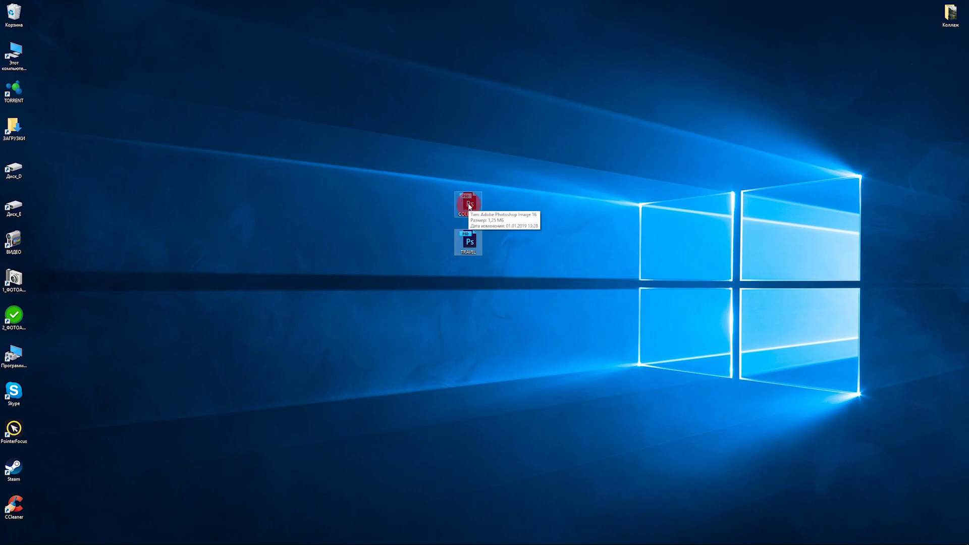
{"action": "mouse_move", "coordinate": [470, 207]}
{"action": "left_mouse_down"}
{"action": "mouse_move", "coordinate": [952, 62]}
{"action": "mouse_move", "coordinate": [951, 53]}
{"action": "left_mouse_up"}
{"action": "right_click", "coordinate": [469, 240]}
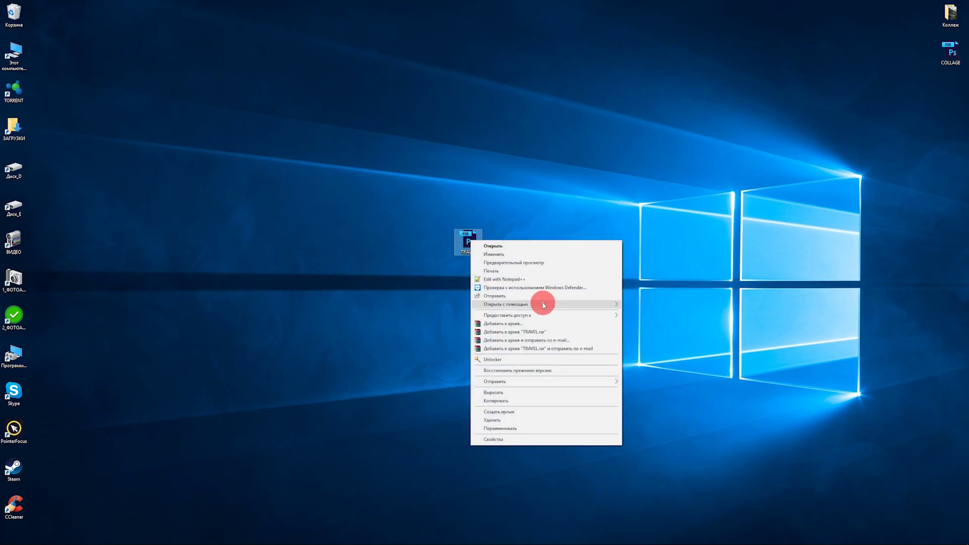
{"action": "mouse_move", "coordinate": [530, 304]}
{"action": "left_click", "coordinate": [676, 304]}
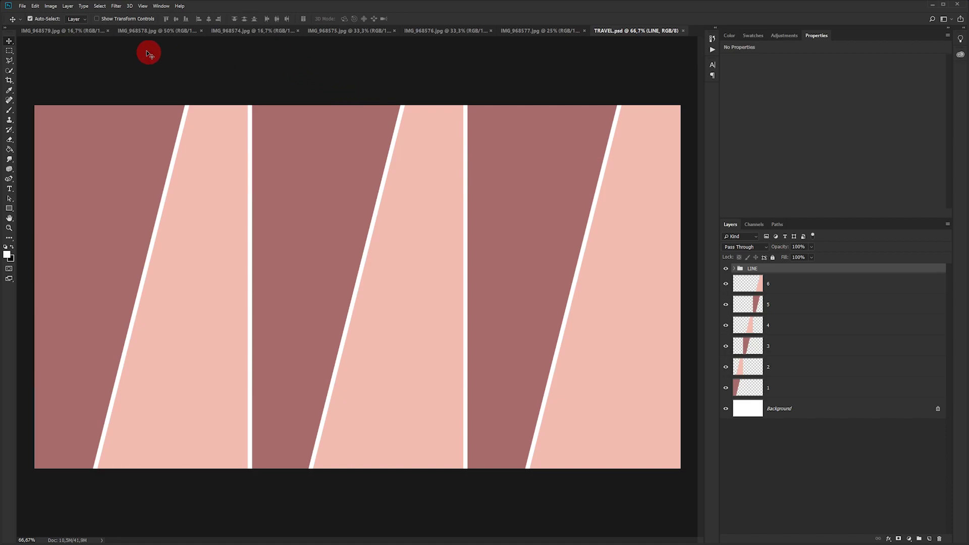
Step: Bring the lake photo from IMG_968579 into the TRAVEL collage as Layer 1
{"action": "left_click", "coordinate": [68, 33]}
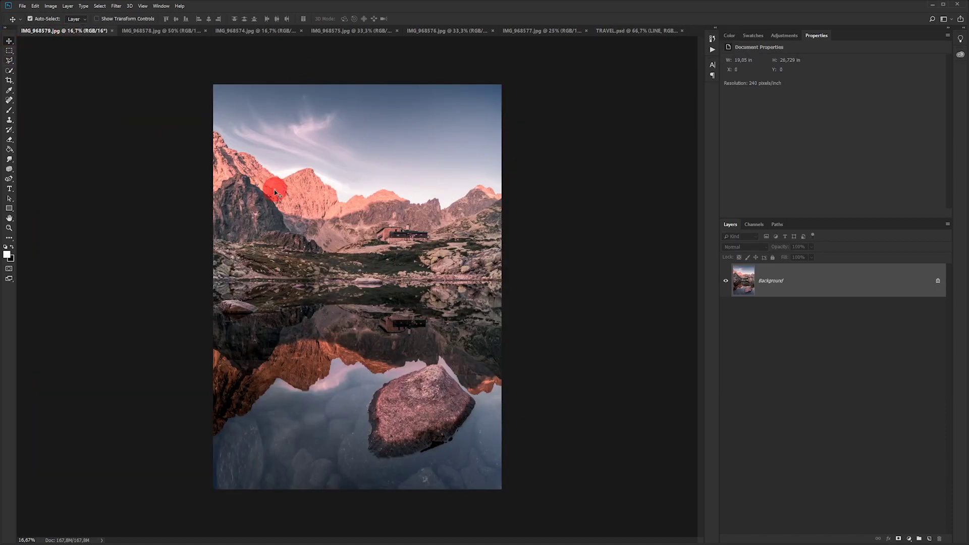
{"action": "left_click_drag", "start_coordinate": [354, 263], "coordinate": [319, 250]}
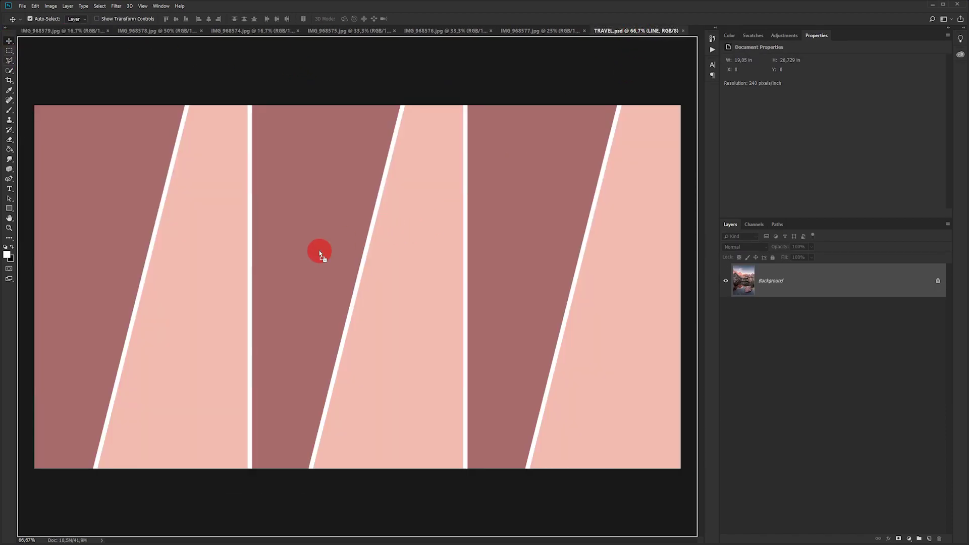
{"action": "key", "text": "ctrl+comma"}
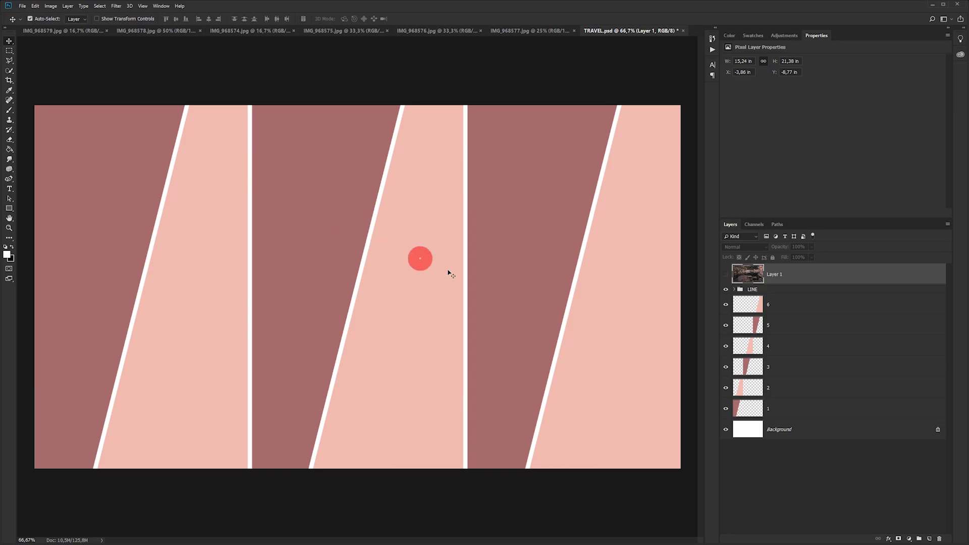
{"action": "key", "text": "ctrl+comma"}
Step: Clip the lake photo layer into layer 3's slanted panel and slide it into place
{"action": "left_click_drag", "start_coordinate": [831, 277], "coordinate": [833, 357]}
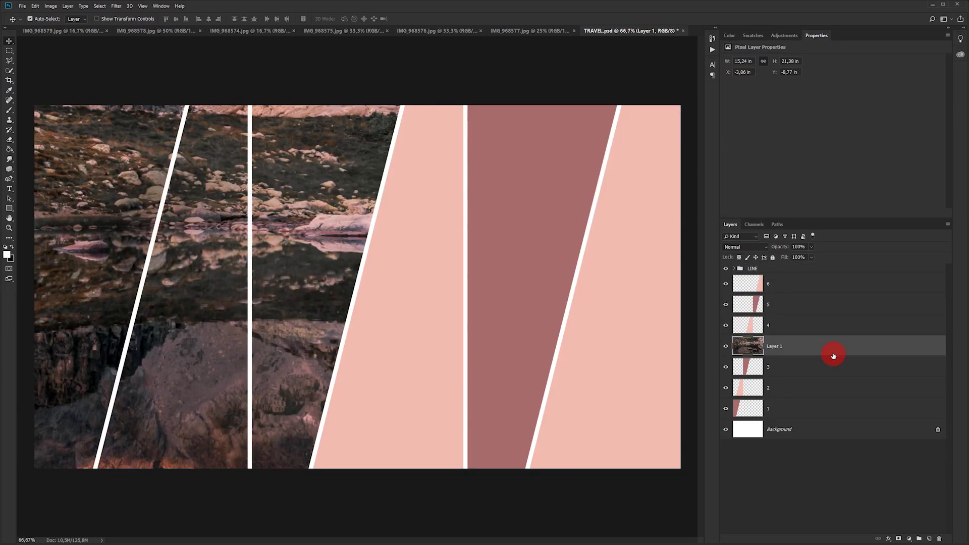
{"action": "key", "text": "alt"}
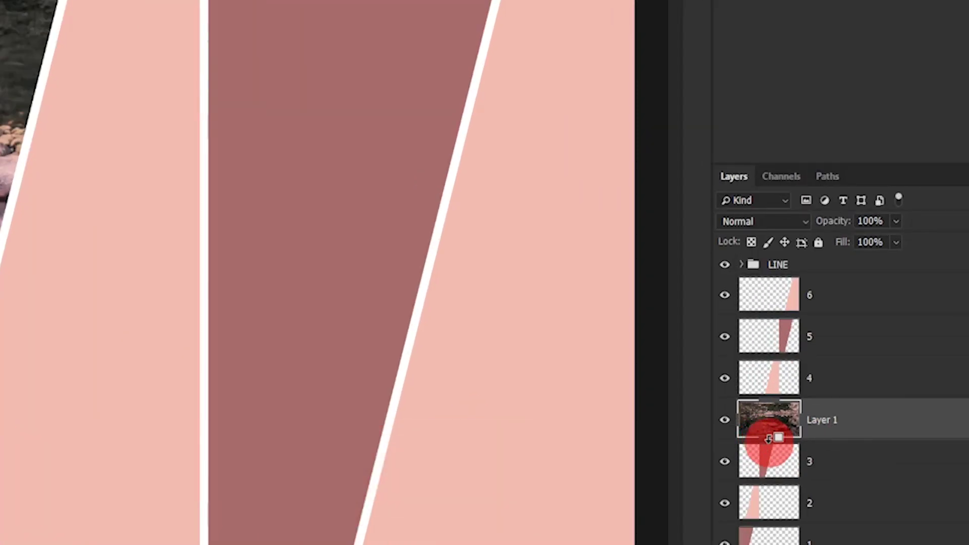
{"action": "left_click", "coordinate": [768, 437], "text": "alt"}
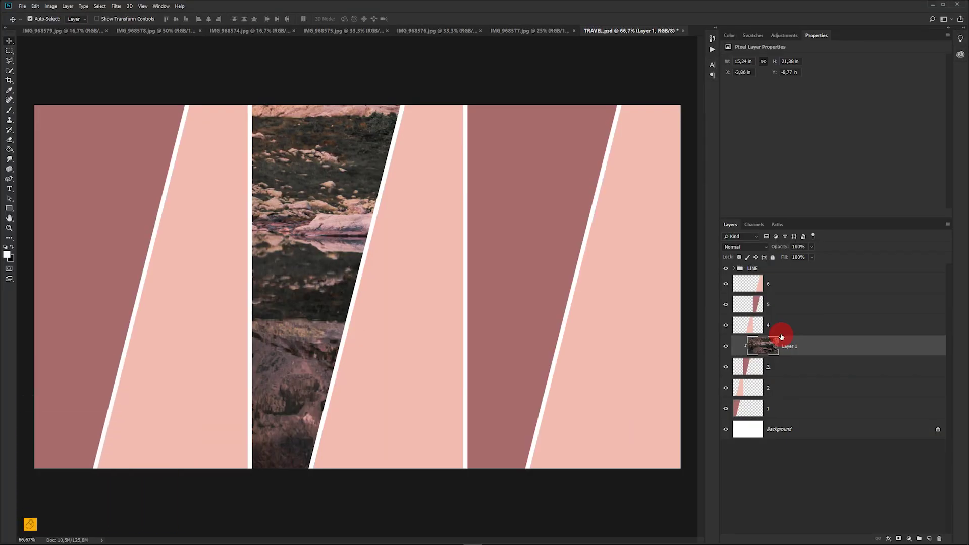
{"action": "mouse_move", "coordinate": [306, 258]}
{"action": "left_mouse_down"}
{"action": "mouse_move", "coordinate": [313, 262]}
{"action": "mouse_move", "coordinate": [313, 173]}
{"action": "mouse_move", "coordinate": [316, 227]}
{"action": "left_mouse_up"}
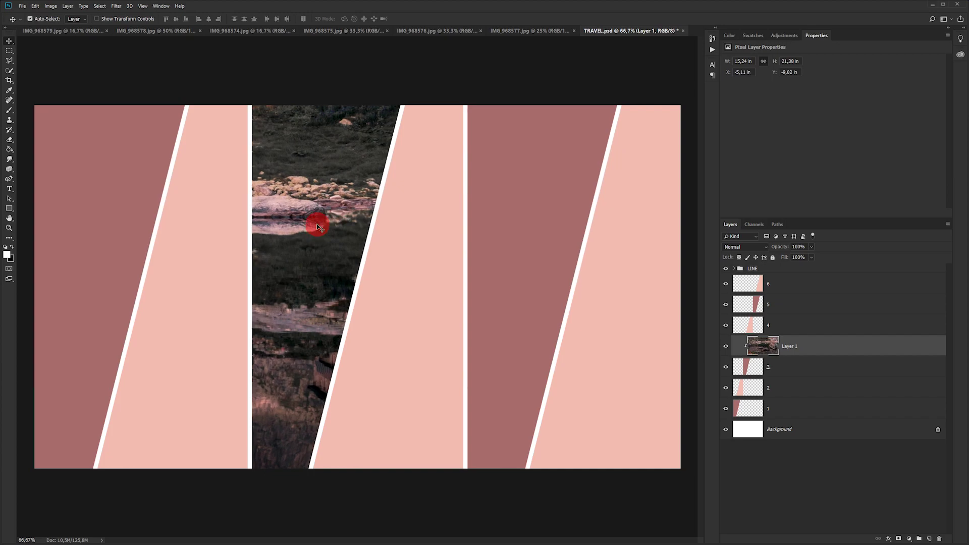
{"action": "key", "text": "ctrl+minus"}
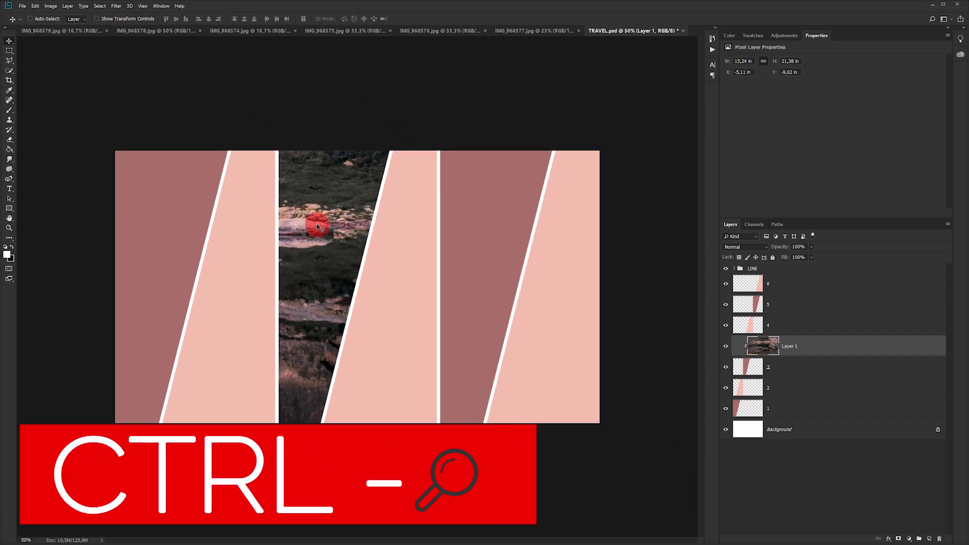
{"action": "key", "text": "ctrl+minus"}
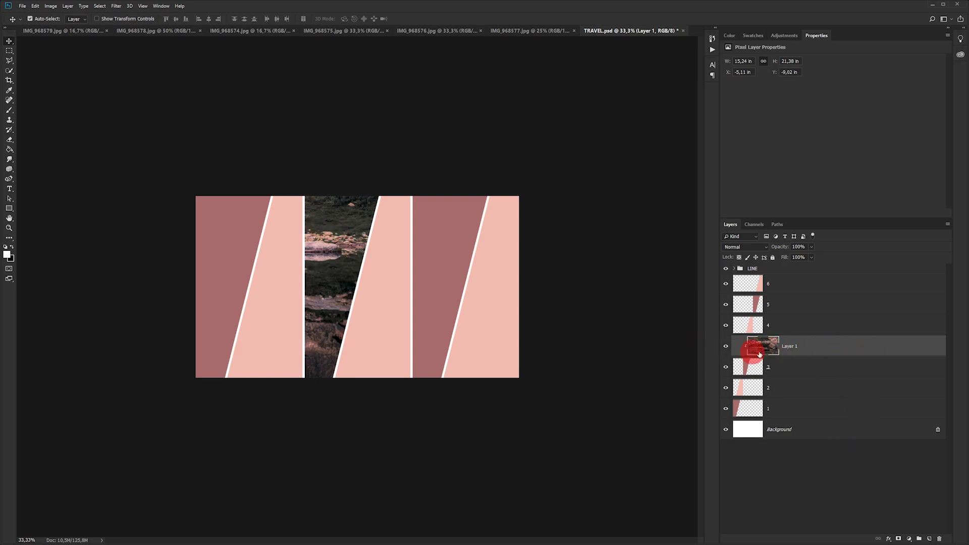
Step: Scale the lake photo to about 23% and position its peaks and reflection in the panel
{"action": "key", "text": "ctrl+t"}
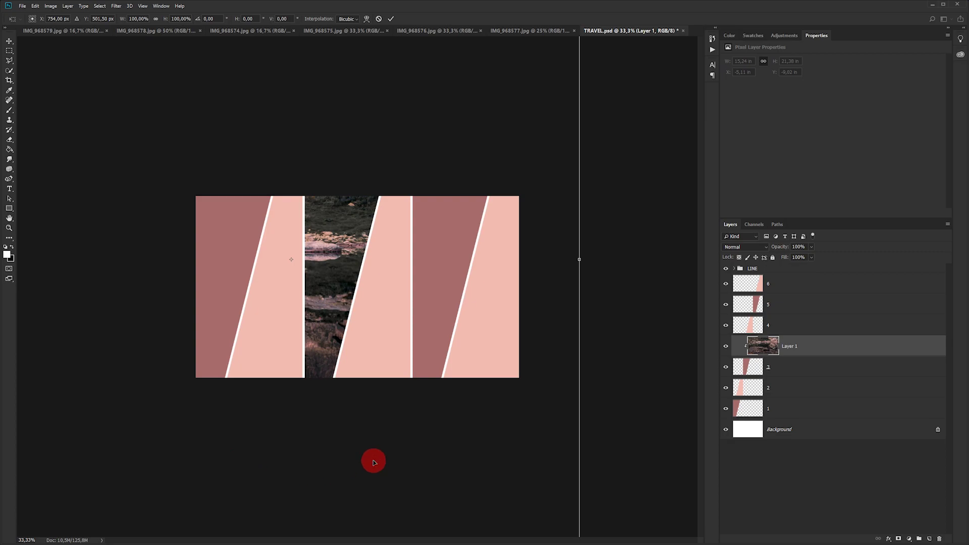
{"action": "scroll", "coordinate": [373, 460], "scroll_direction": "down", "scroll_amount": 1}
{"action": "scroll", "coordinate": [373, 461], "scroll_direction": "down", "scroll_amount": 1}
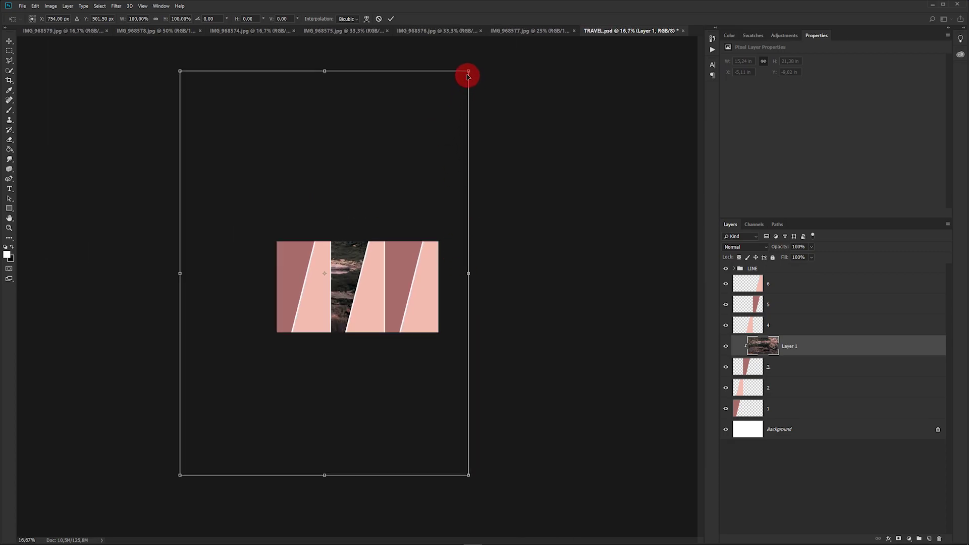
{"action": "mouse_move", "coordinate": [468, 71]}
{"action": "left_mouse_down"}
{"action": "mouse_move", "coordinate": [384, 231]}
{"action": "mouse_move", "coordinate": [356, 258]}
{"action": "left_mouse_up"}
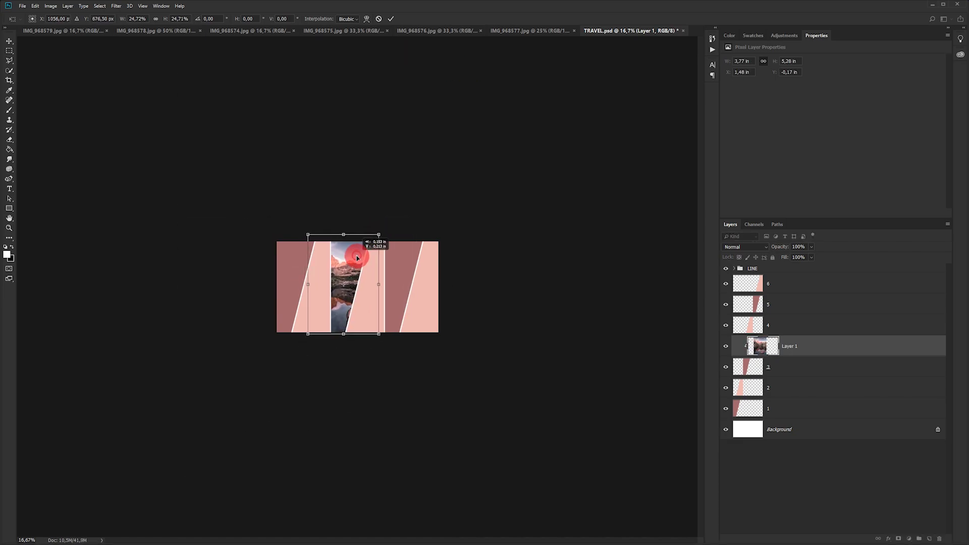
{"action": "key", "text": "ctrl+0"}
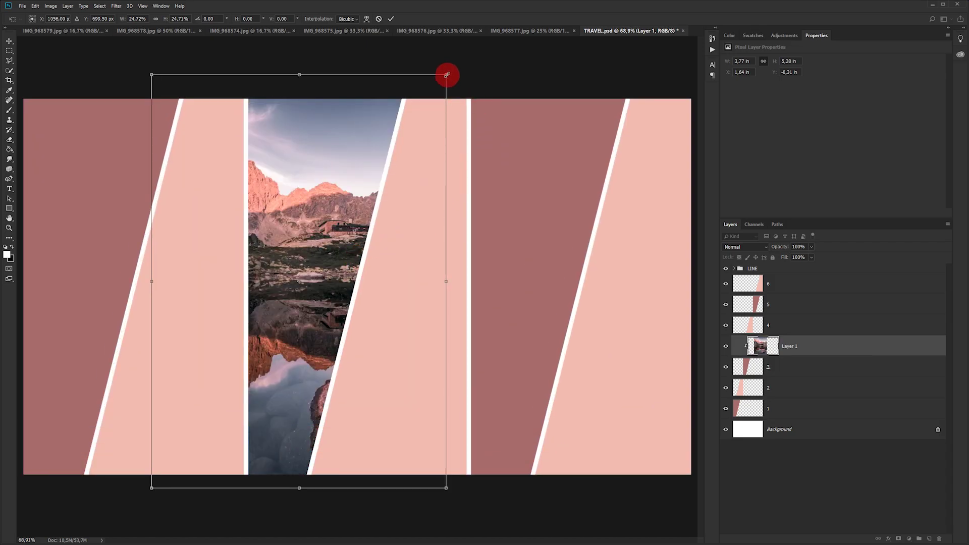
{"action": "left_click_drag", "start_coordinate": [446, 75], "coordinate": [434, 89]}
{"action": "left_click_drag", "start_coordinate": [351, 145], "coordinate": [316, 149]}
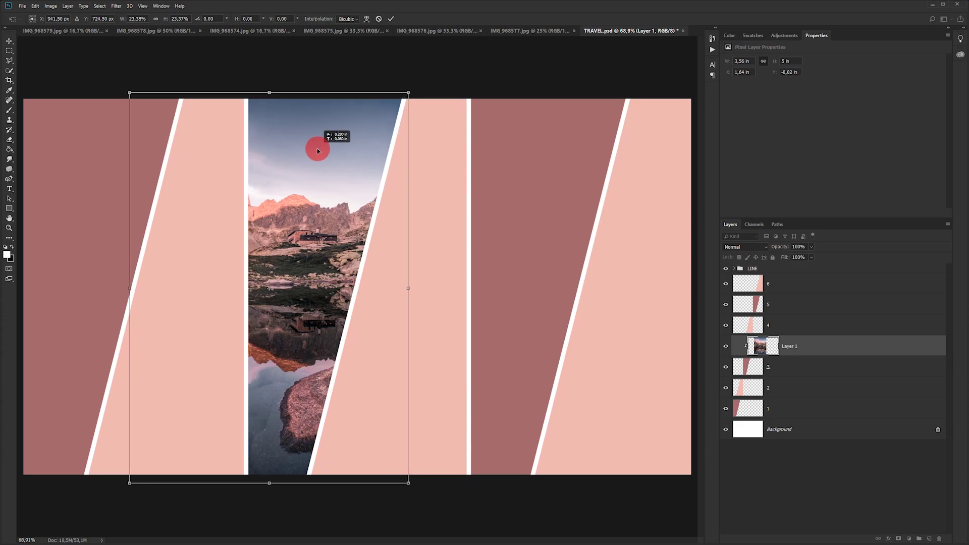
{"action": "left_click_drag", "start_coordinate": [315, 150], "coordinate": [316, 150]}
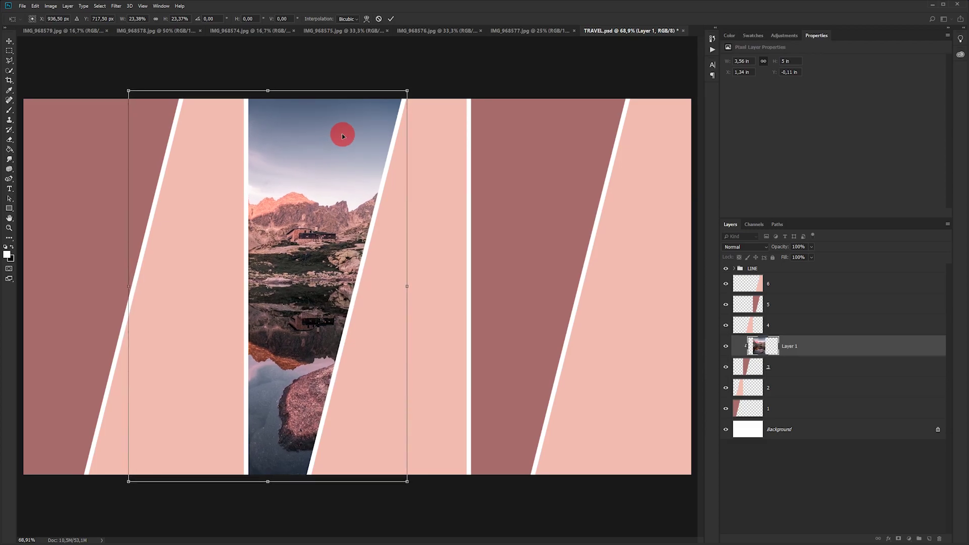
{"action": "left_click", "coordinate": [529, 30]}
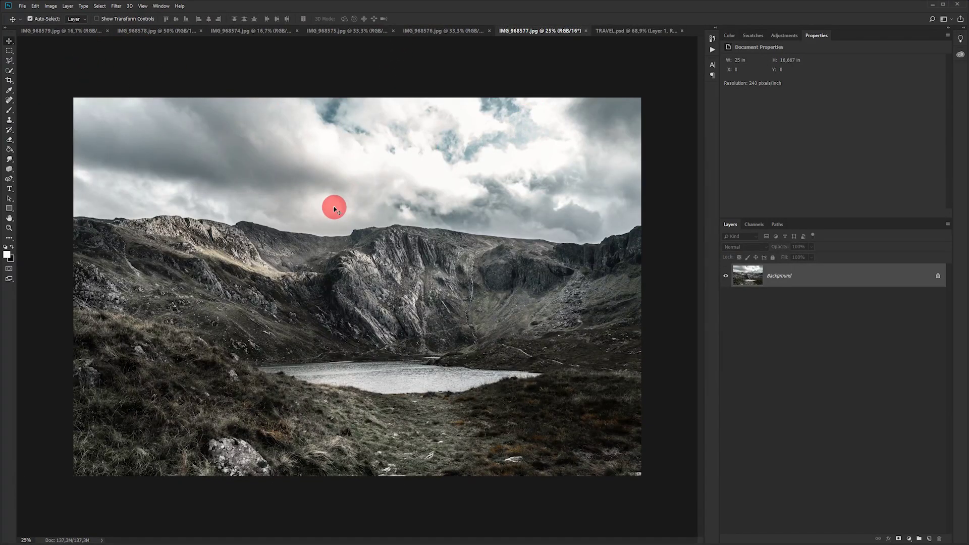
Step: Drag the cloudy mountain photo into TRAVEL.psd as Layer 2 and clip it to layer 4
{"action": "left_click_drag", "start_coordinate": [71, 72], "coordinate": [408, 280]}
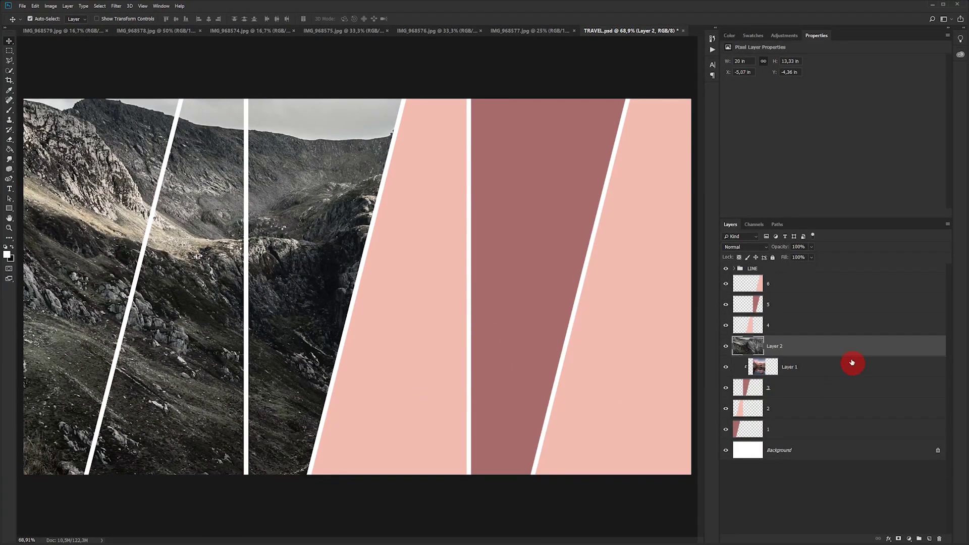
{"action": "left_click_drag", "start_coordinate": [835, 348], "coordinate": [838, 325]}
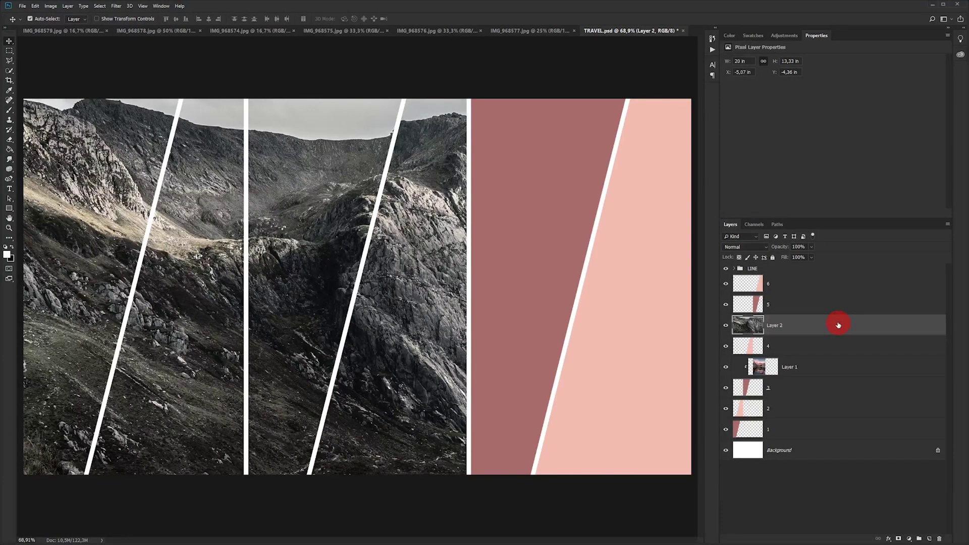
{"action": "key", "text": "alt"}
{"action": "left_click", "coordinate": [747, 335], "text": "alt"}
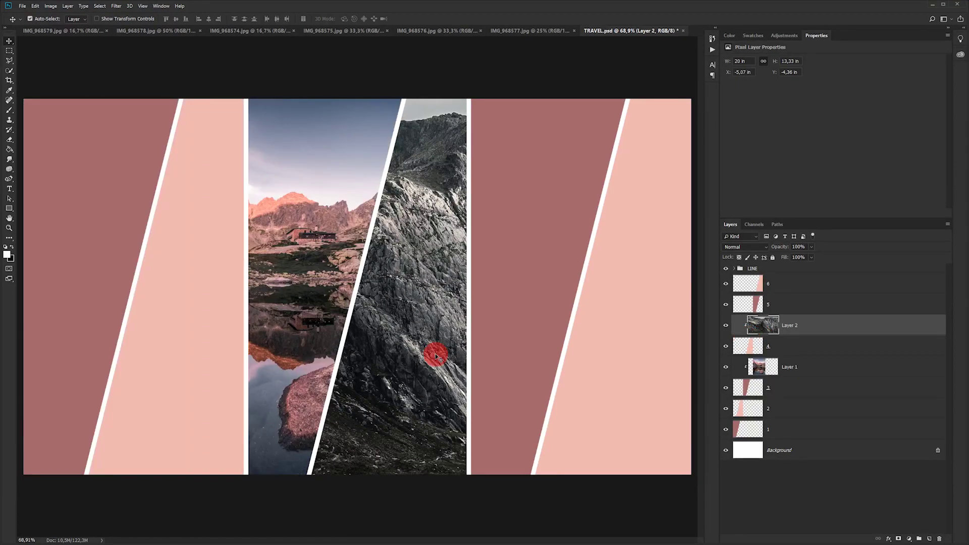
{"action": "key", "text": "ctrl+minus"}
{"action": "key", "text": "ctrl+minus"}
{"action": "key", "text": "ctrl+minus"}
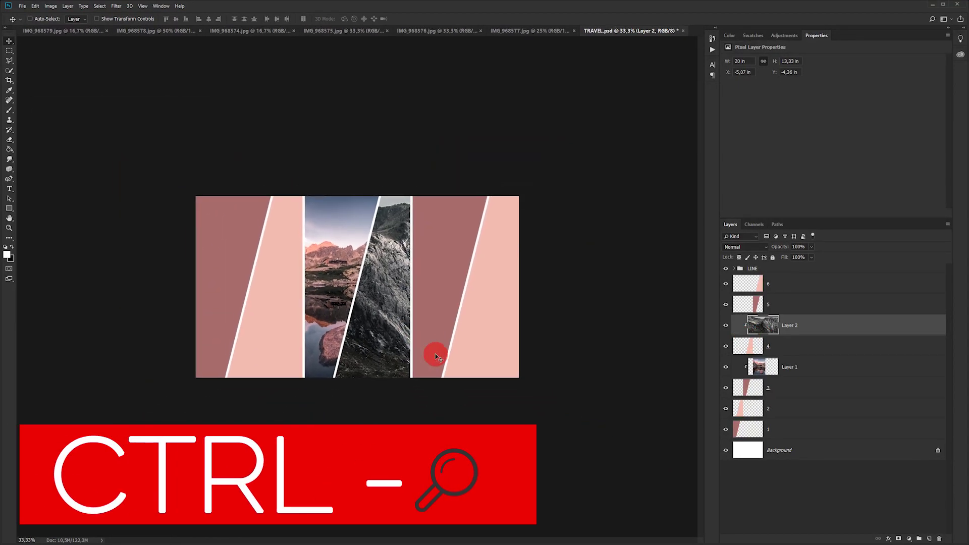
{"action": "key", "text": "ctrl+minus"}
{"action": "key", "text": "ctrl+t"}
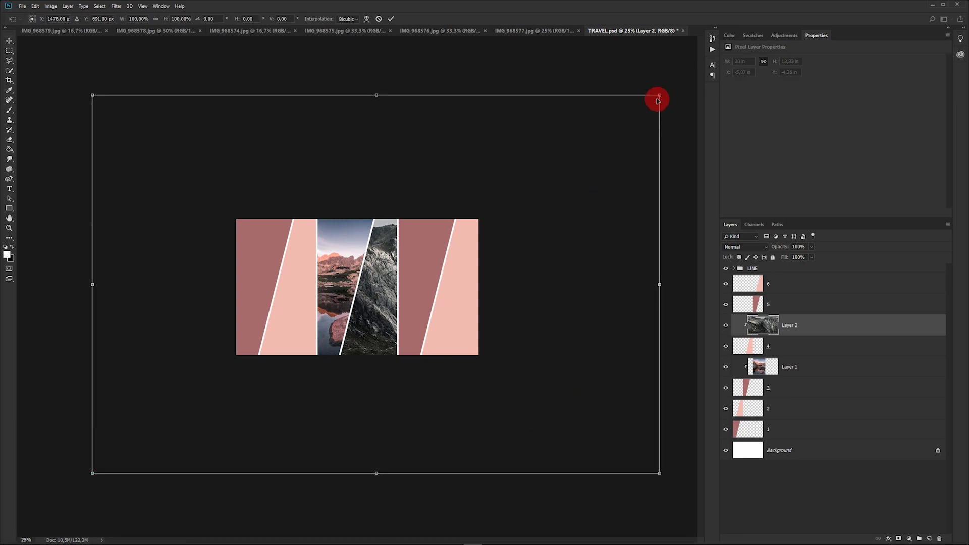
Step: Scale the mountain photo proportionally to about 41% and position it to fill panel 4
{"action": "key", "text": "shift"}
{"action": "left_click_drag", "start_coordinate": [660, 95], "coordinate": [295, 341]}
{"action": "left_click_drag", "start_coordinate": [270, 377], "coordinate": [426, 265]}
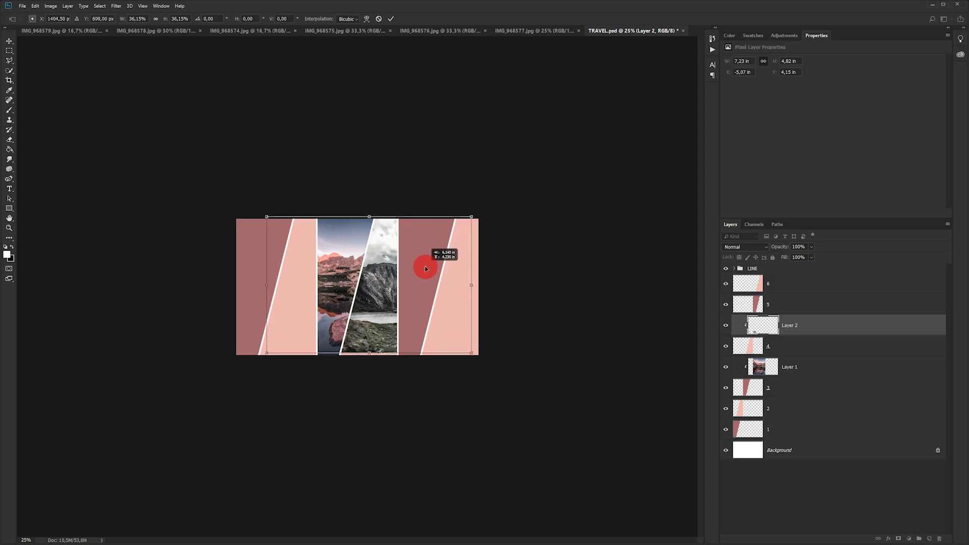
{"action": "left_click_drag", "start_coordinate": [470, 219], "coordinate": [476, 214]}
{"action": "key", "text": "ctrl+0"}
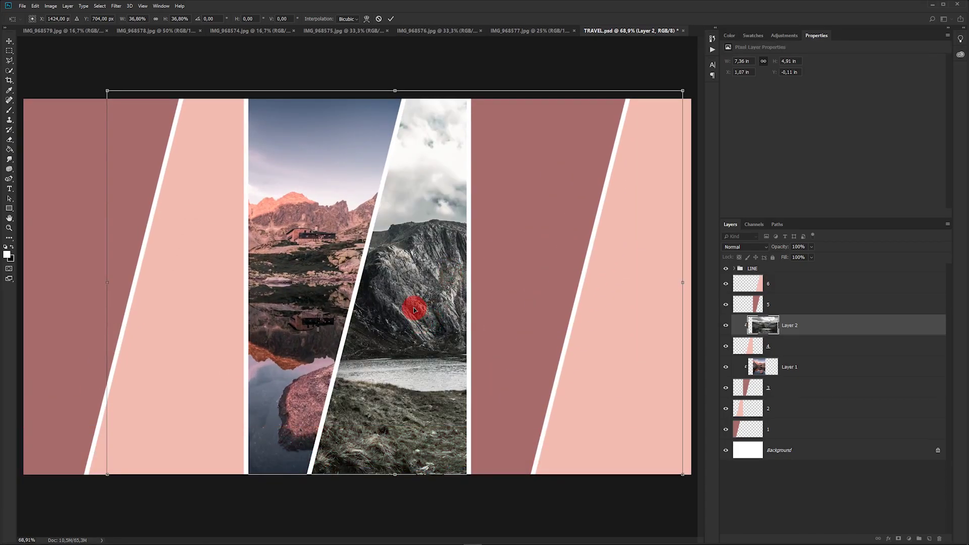
{"action": "left_click_drag", "start_coordinate": [417, 309], "coordinate": [397, 324]}
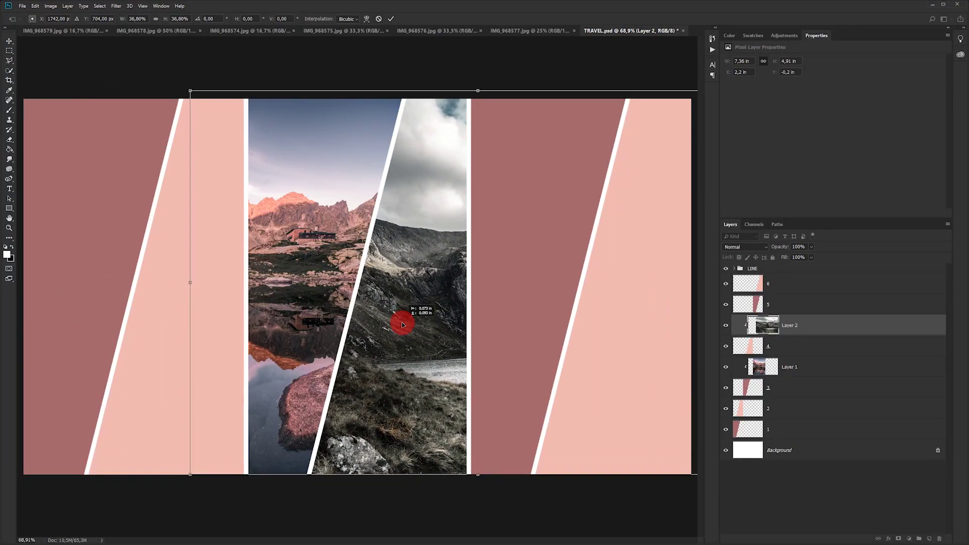
{"action": "left_click_drag", "start_coordinate": [398, 323], "coordinate": [402, 322]}
{"action": "key", "text": "ctrl+minus"}
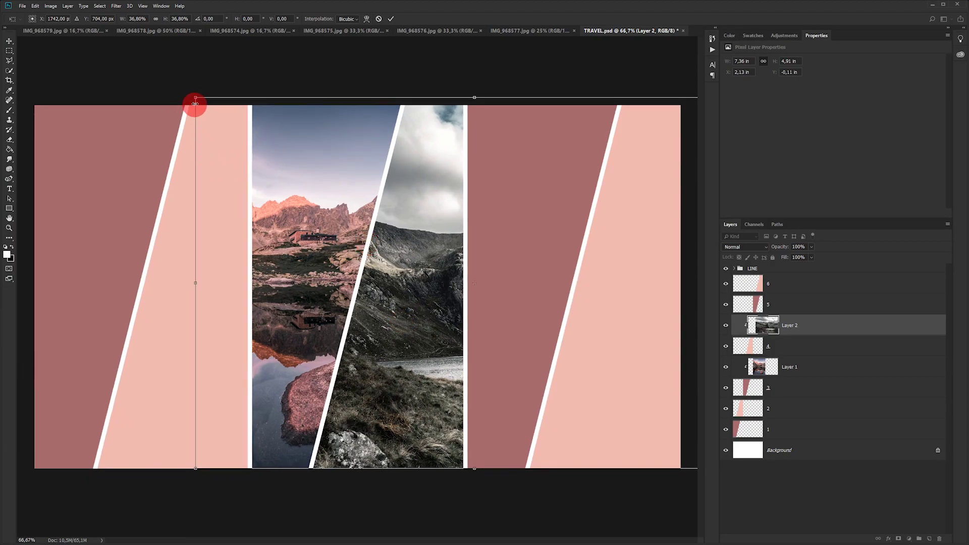
{"action": "left_click_drag", "start_coordinate": [194, 98], "coordinate": [132, 49]}
{"action": "left_click_drag", "start_coordinate": [404, 277], "coordinate": [406, 281]}
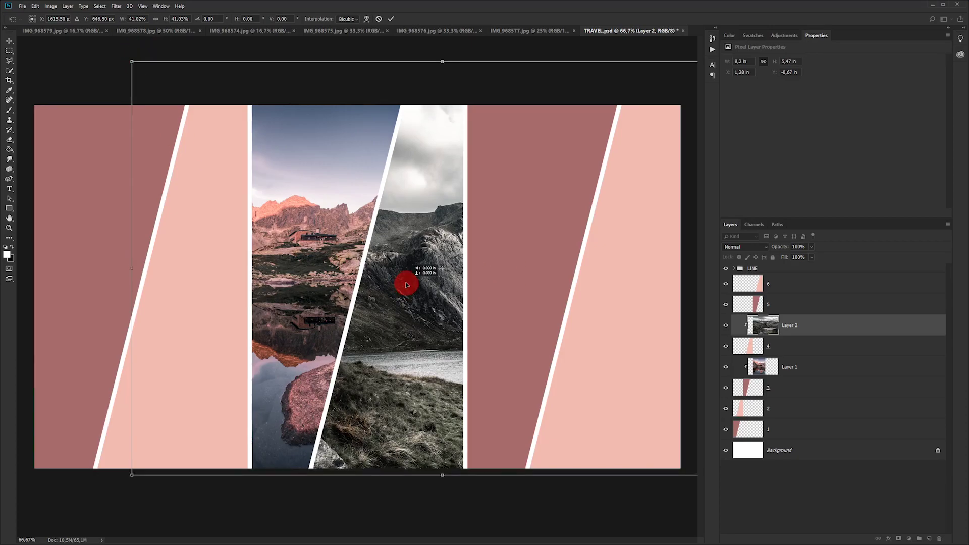
{"action": "left_click", "coordinate": [391, 19]}
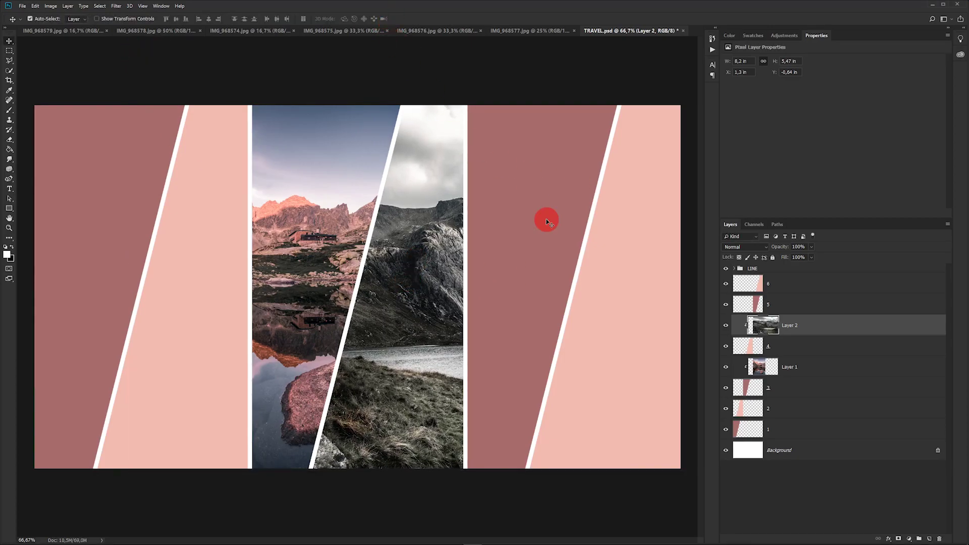